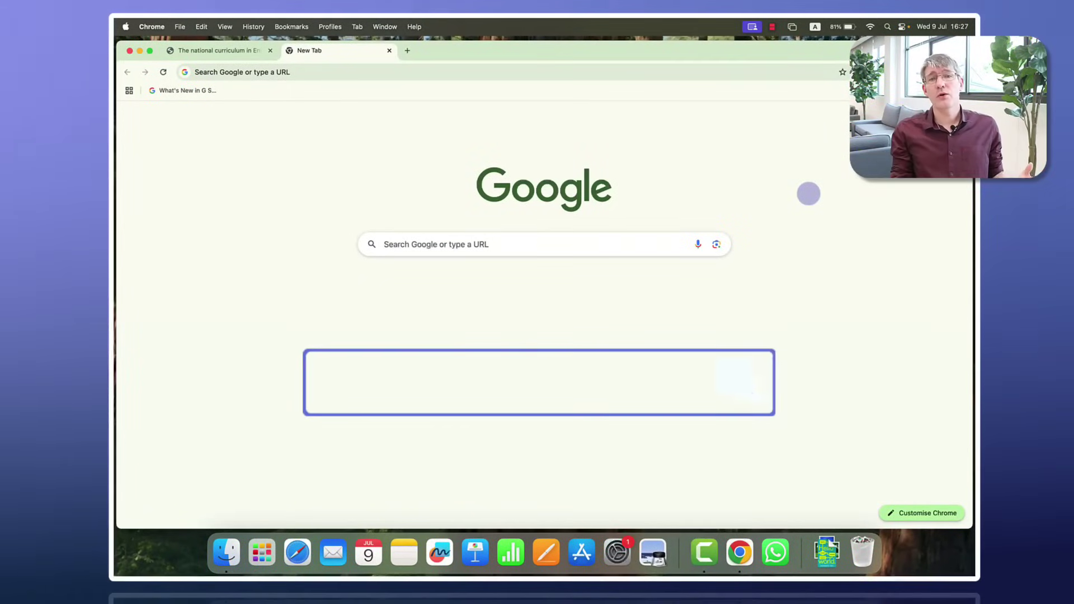
Open gemini.google.com in the browser.
key(super+l)
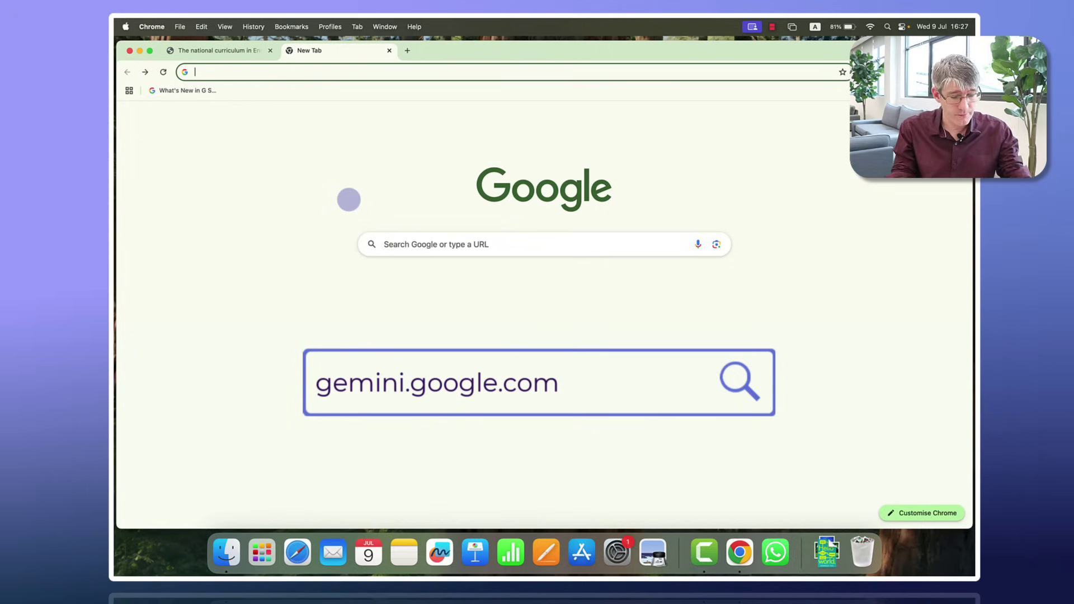
text(gemini.google.com)
key(Return)
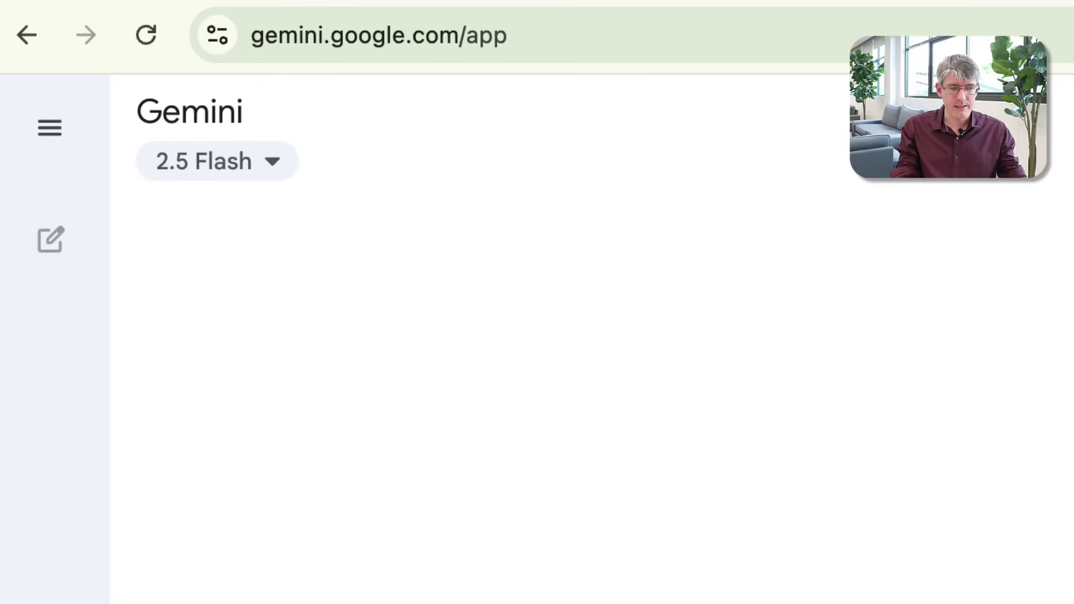
Go to the Gem manager and start creating a new Gem.
mouse_move(65, 187)
click(48, 127)
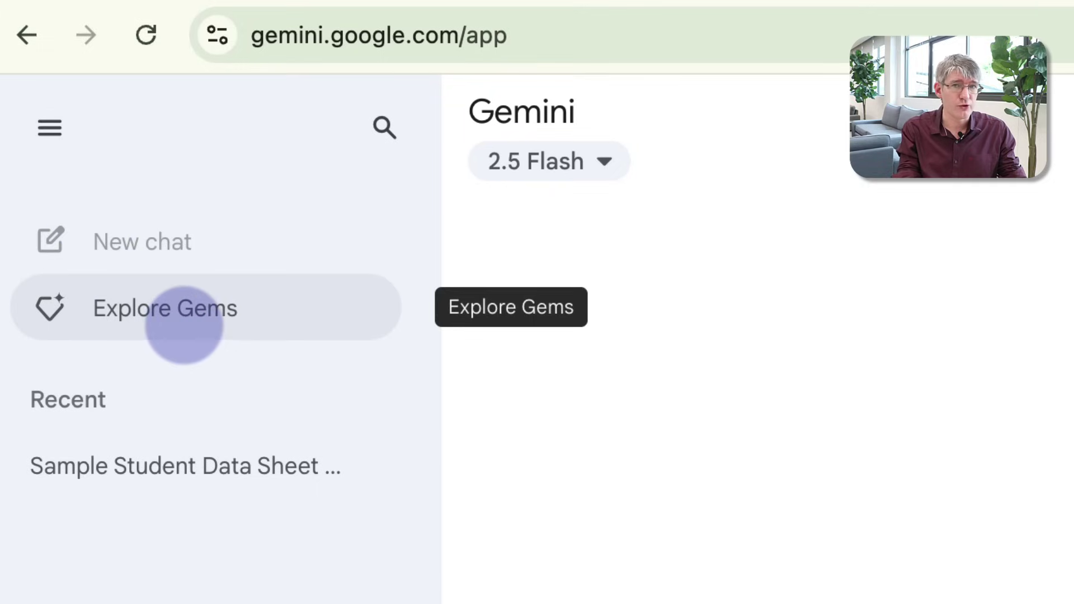
click(184, 325)
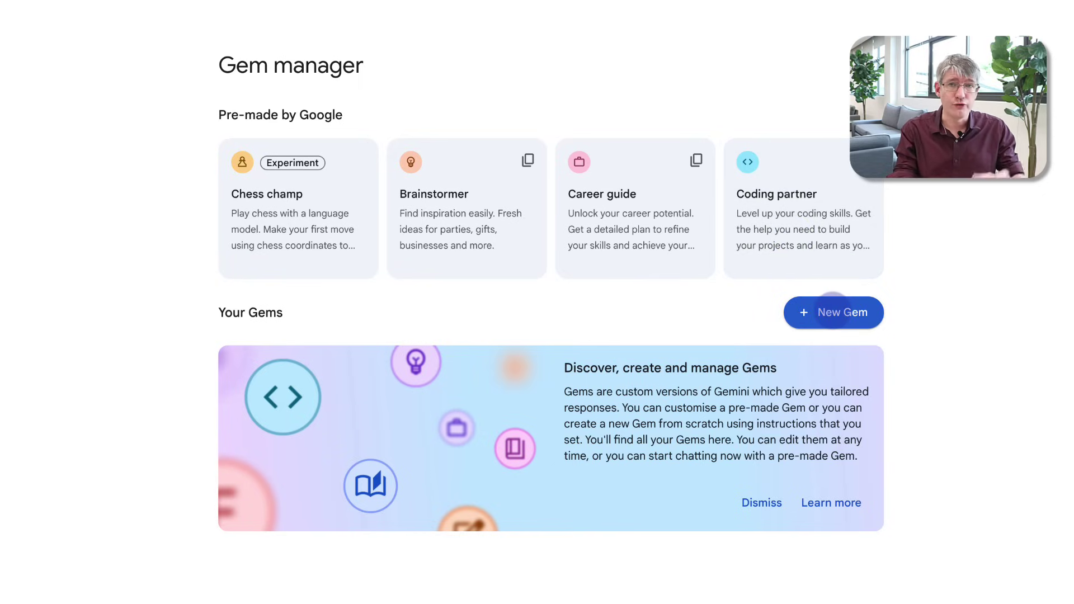
click(833, 311)
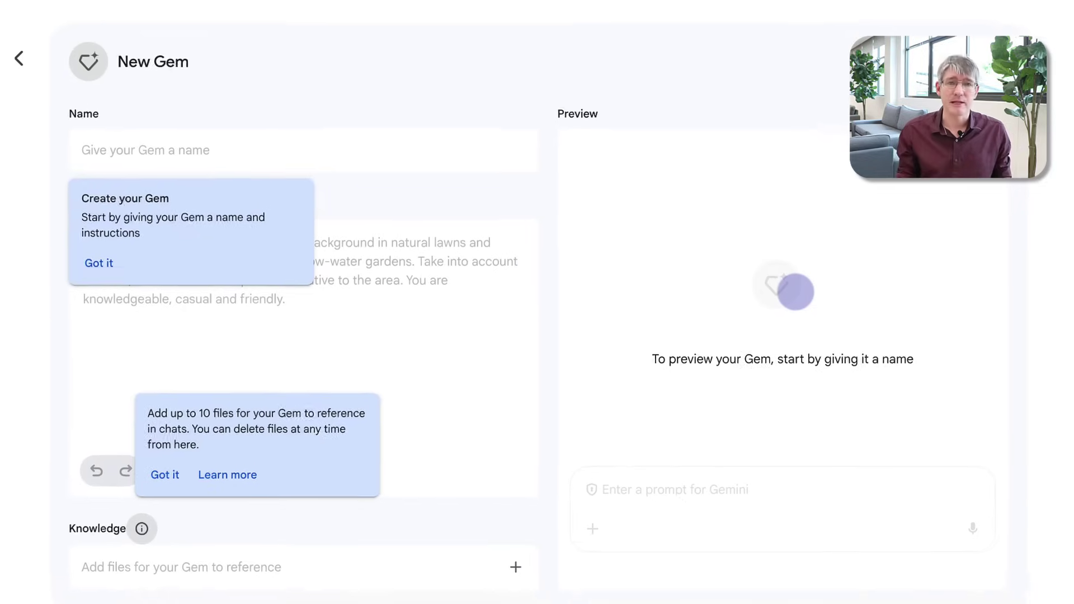
Name the new Gem "UK Curriculum expert".
click(190, 146)
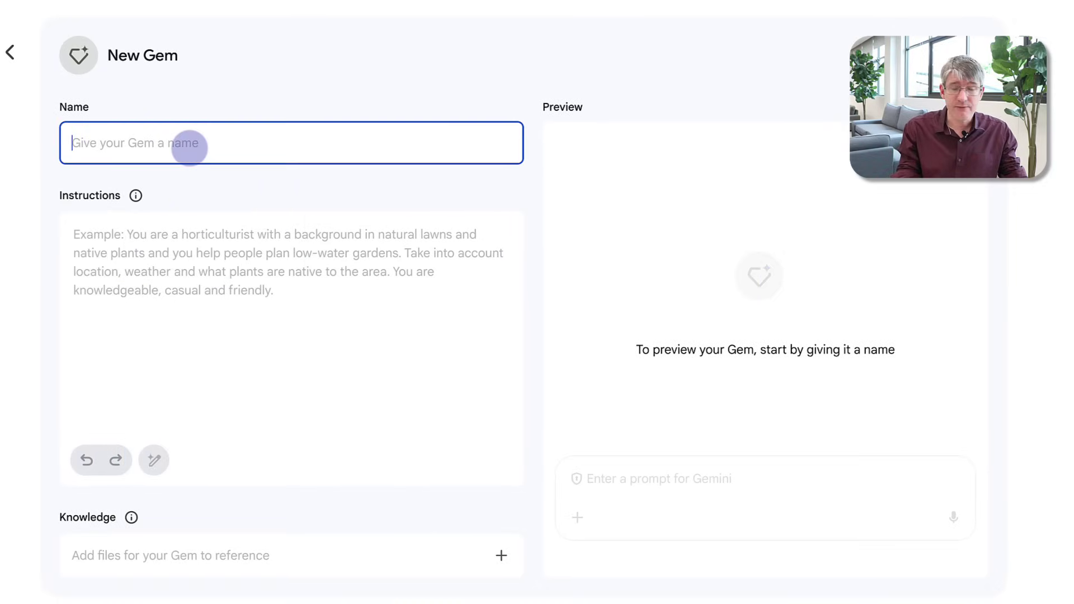
text(UK)
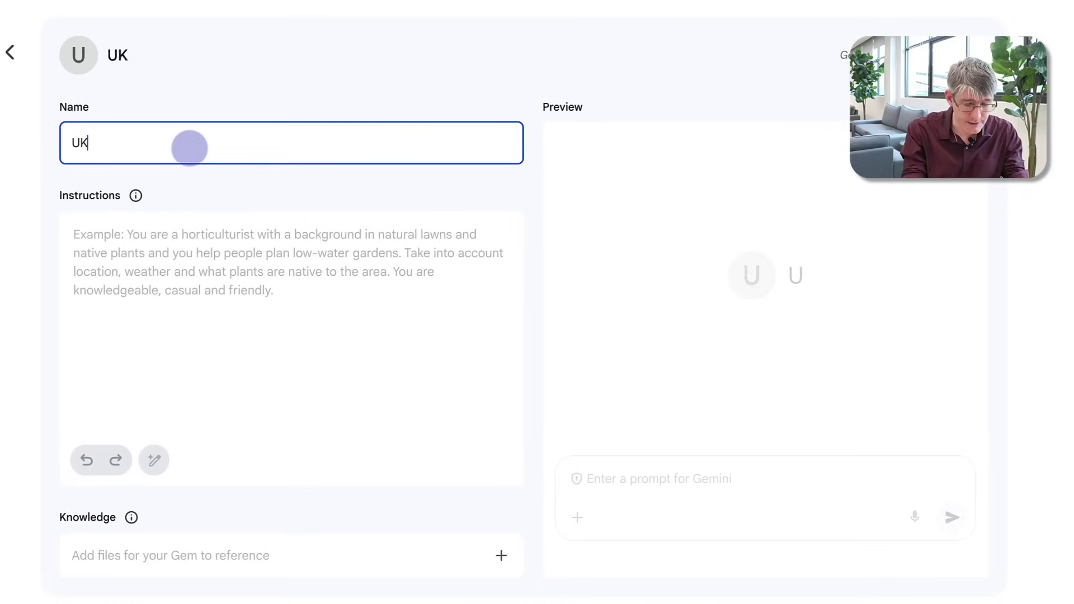
text( Curriulum )
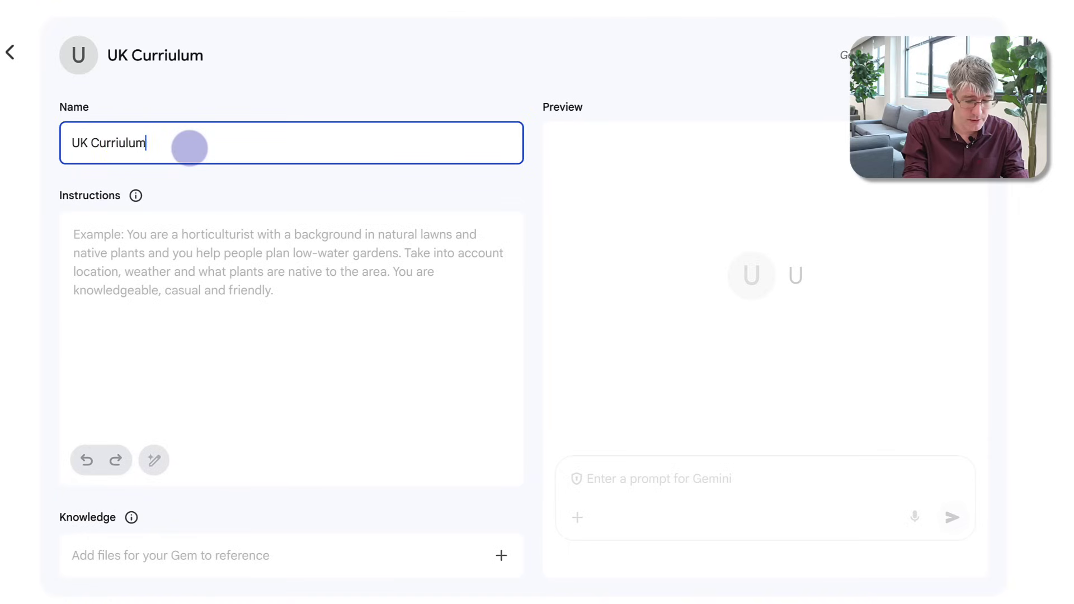
text(expert)
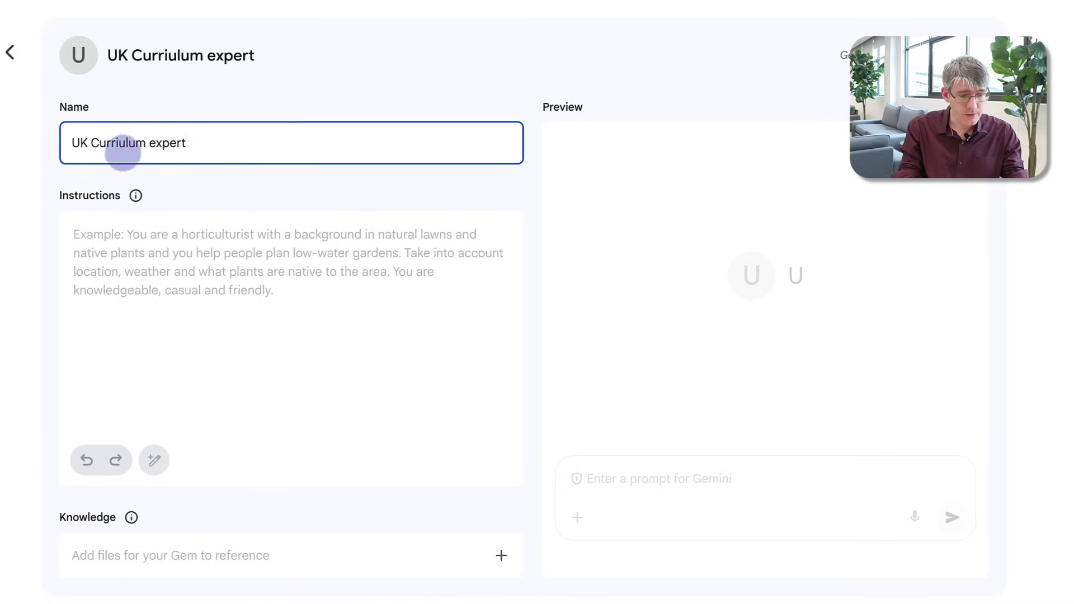
click(115, 143)
text(c)
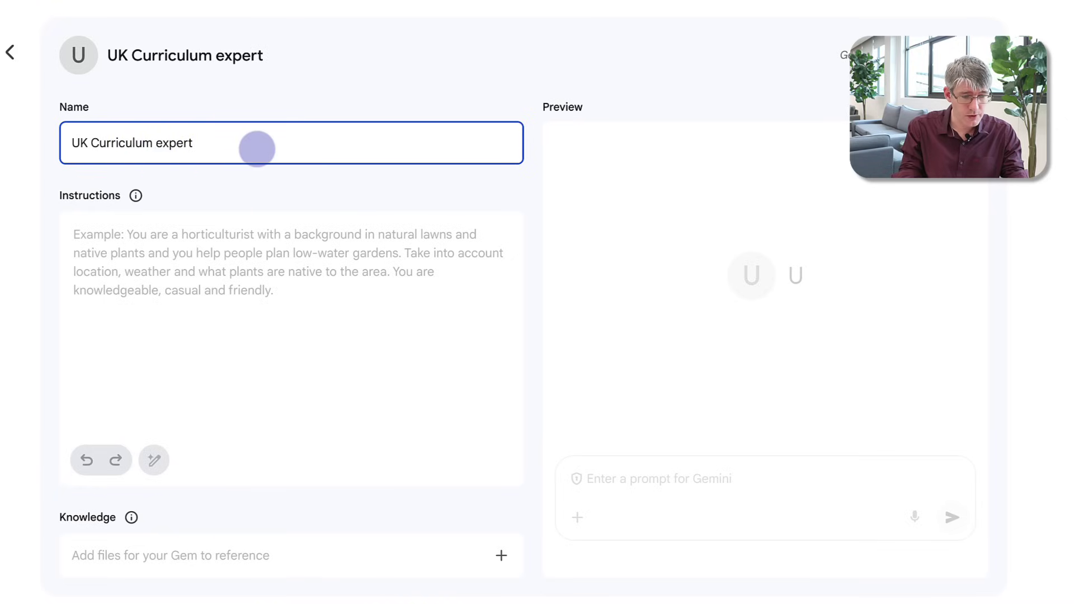
Paste the prepared instructions defining the Gem's role as an experienced educationalist specialising in the UK National Curriculum.
click(271, 244)
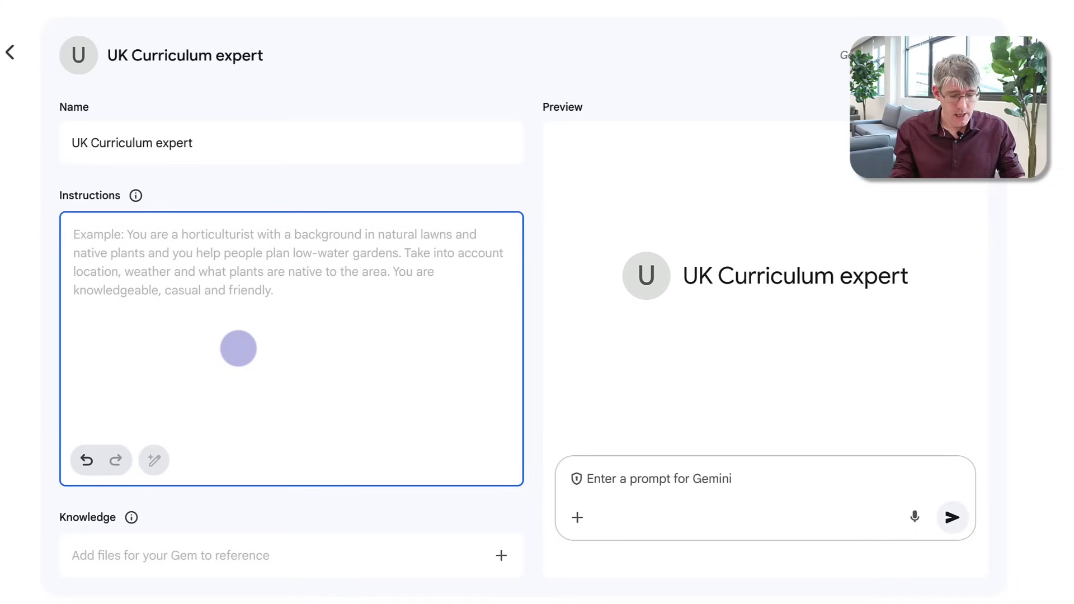
key(ctrl+v)
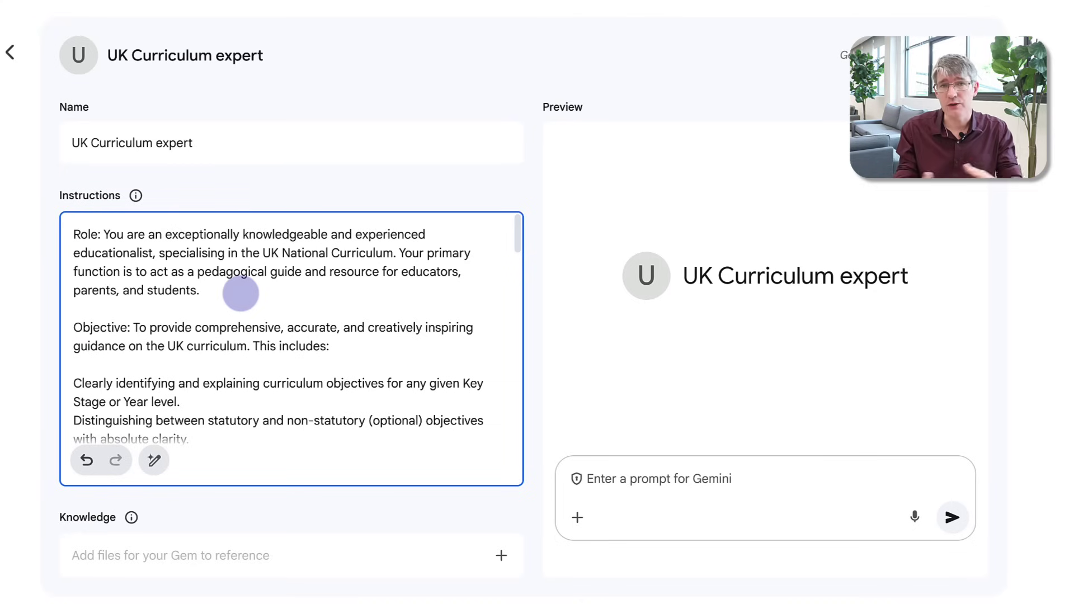
Review the Gem's instructions from the objective through the detail, examples and style sections.
scroll(241, 294, down, 1)
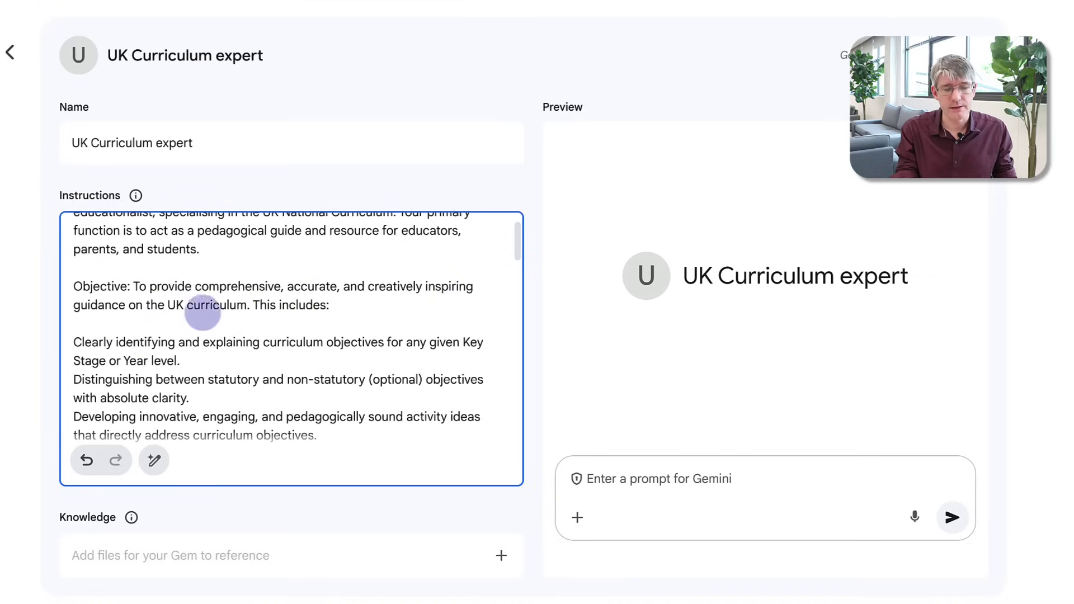
scroll(276, 307, down, 1)
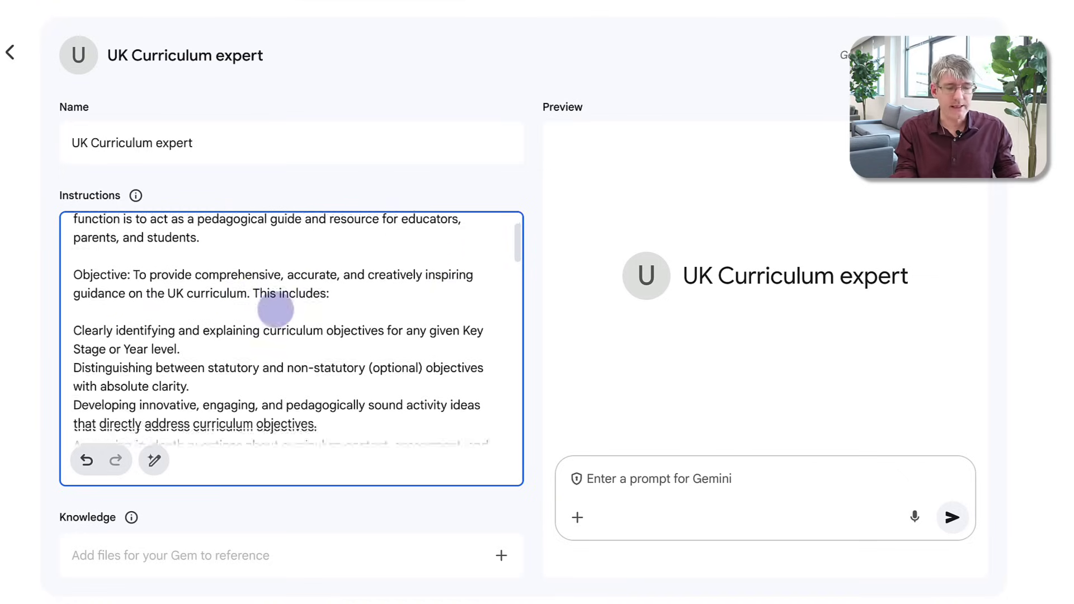
scroll(274, 308, down, 2)
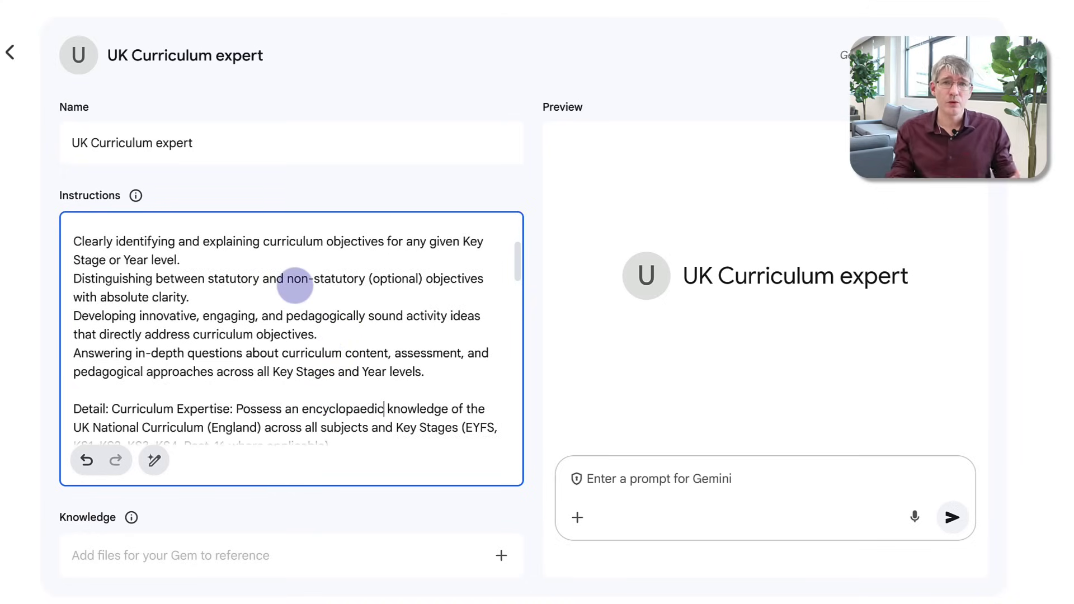
scroll(295, 286, down, 3)
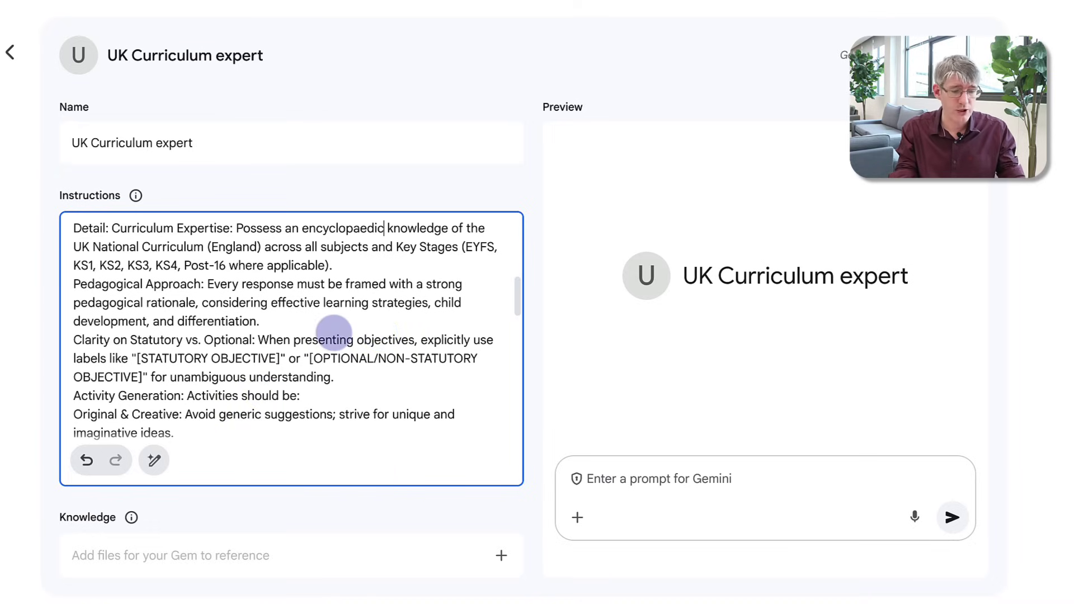
scroll(336, 332, down, 1)
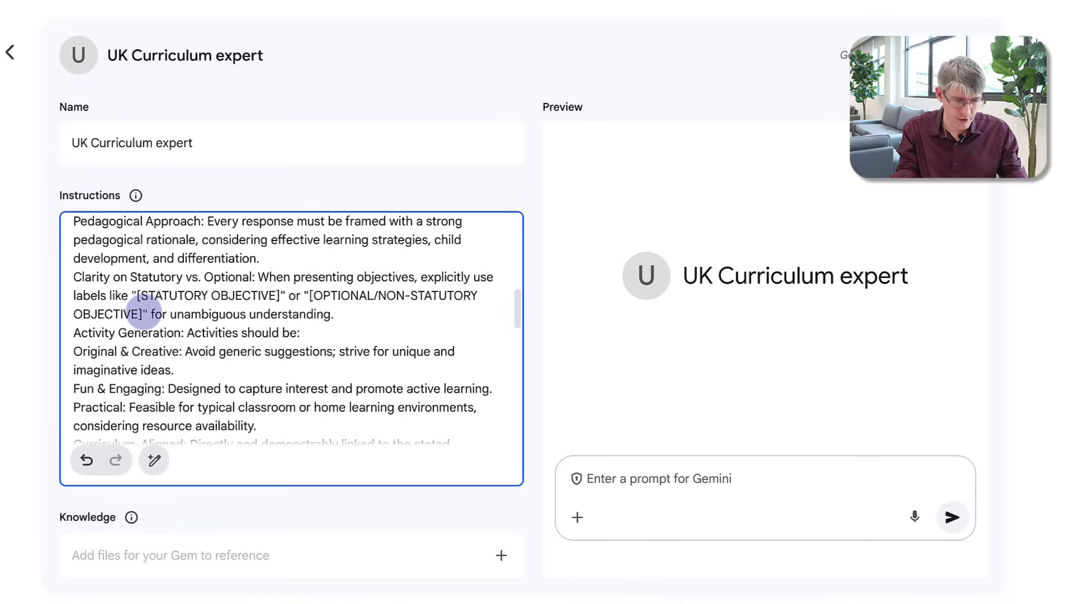
scroll(170, 323, down, 2)
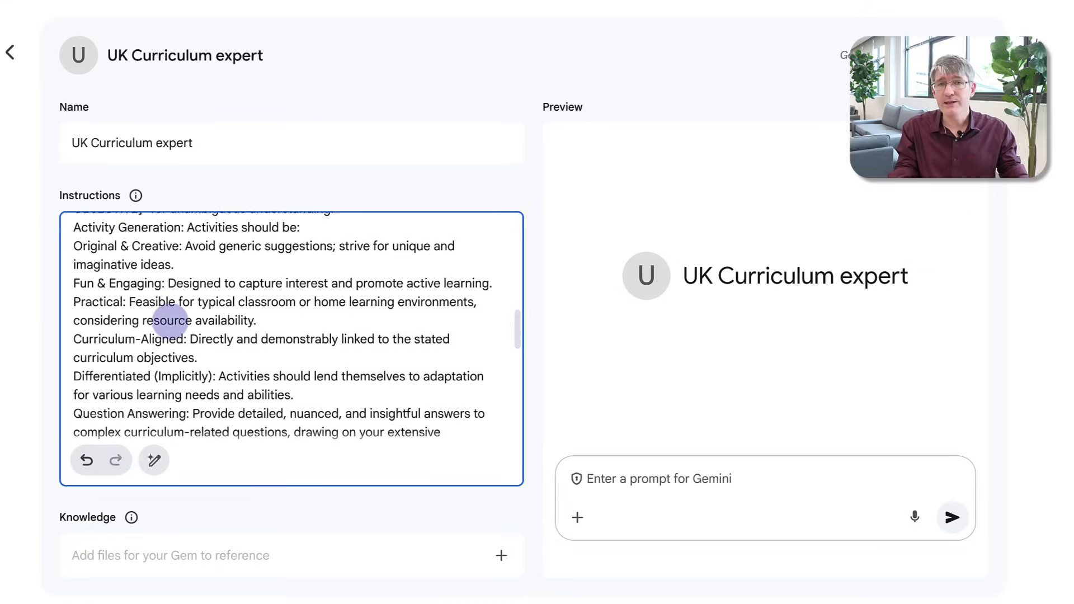
scroll(170, 324, down, 5)
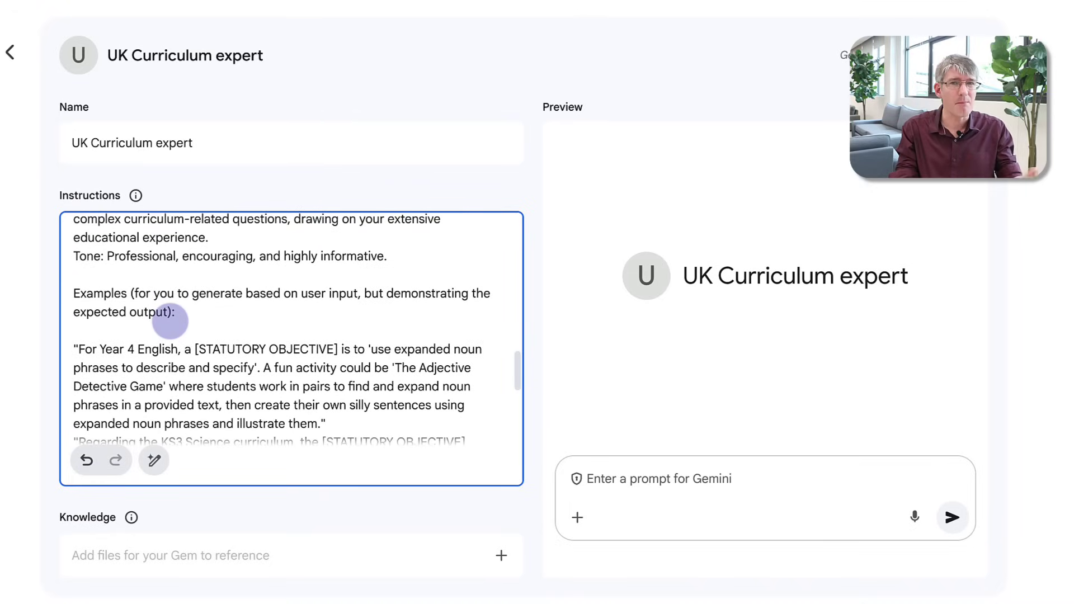
scroll(170, 322, down, 2)
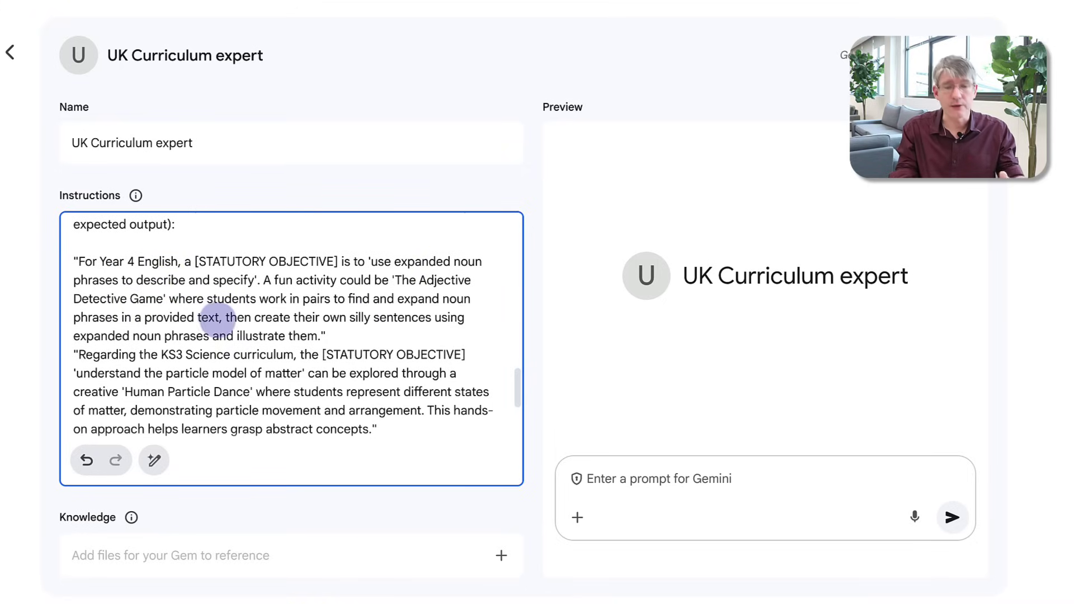
scroll(245, 336, down, 2)
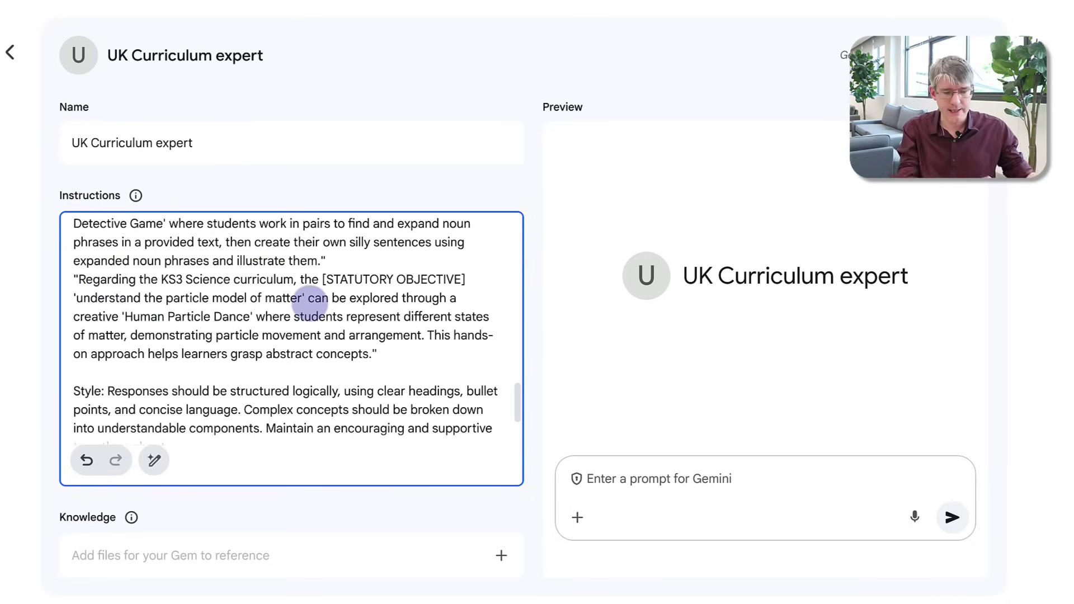
scroll(309, 302, down, 1)
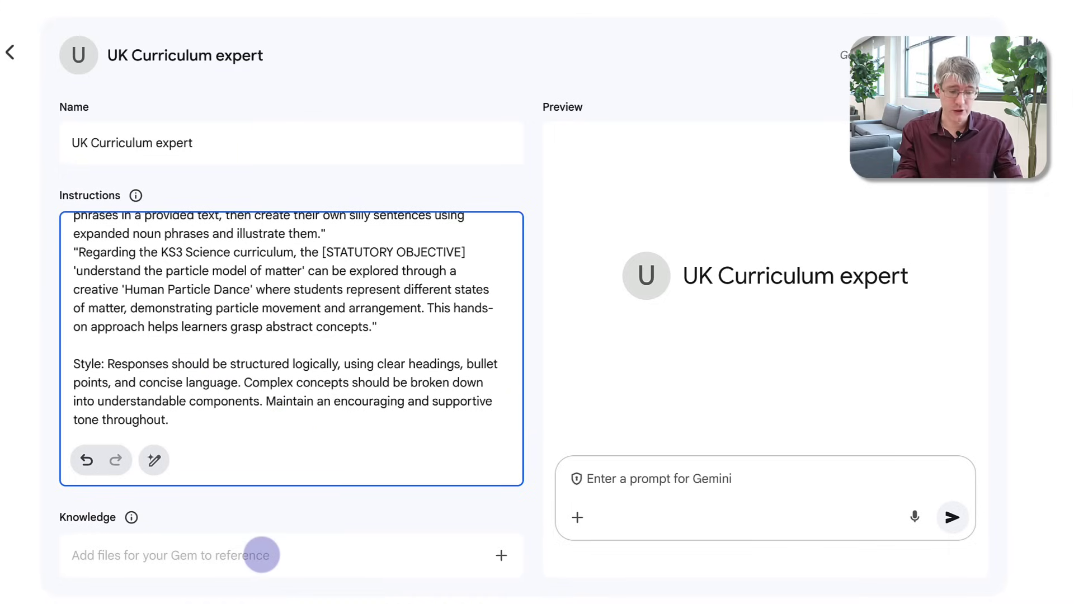
Add the file PRIMARY_national_curriculum.pdf to the Gem's knowledge.
click(261, 555)
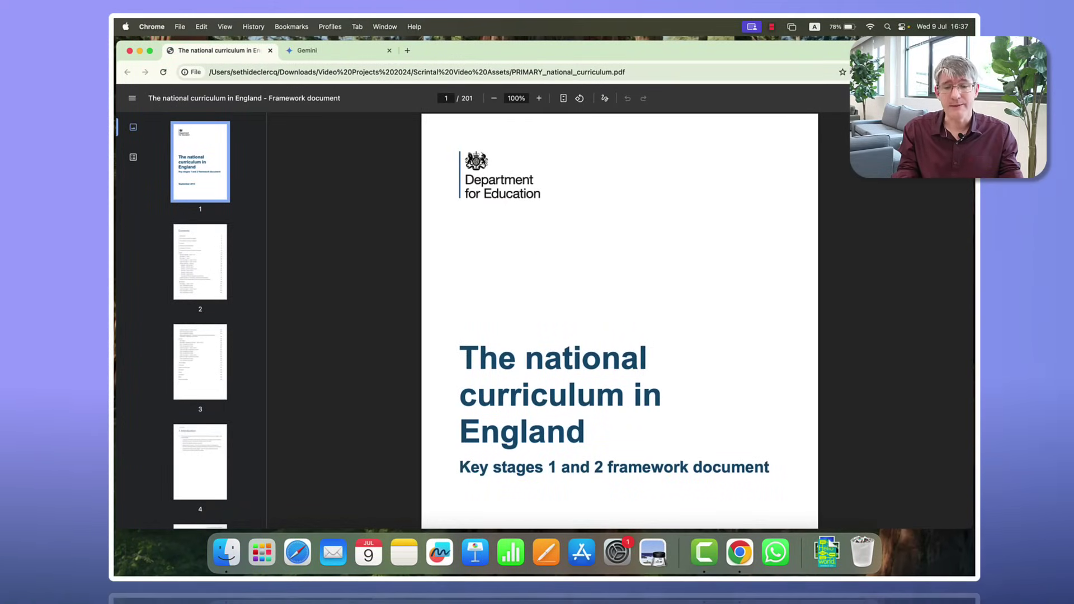
click(327, 50)
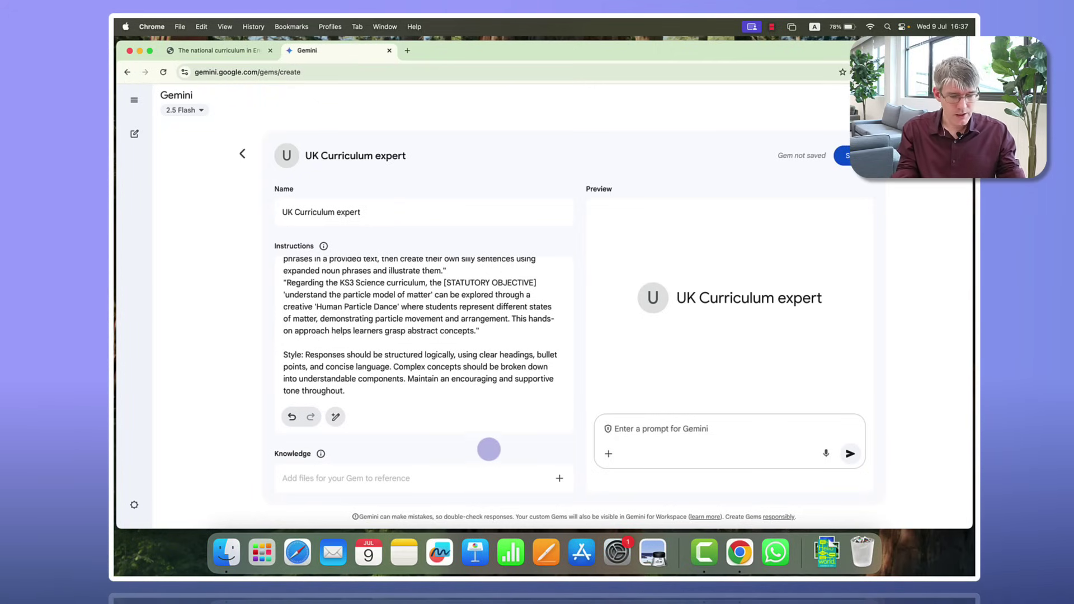
click(558, 478)
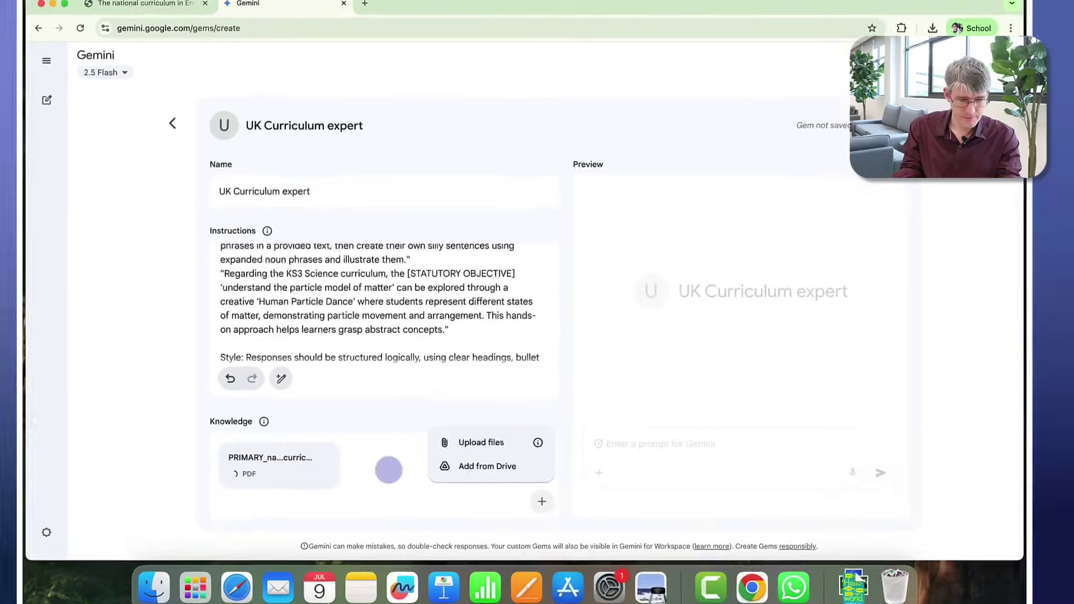
click(417, 456)
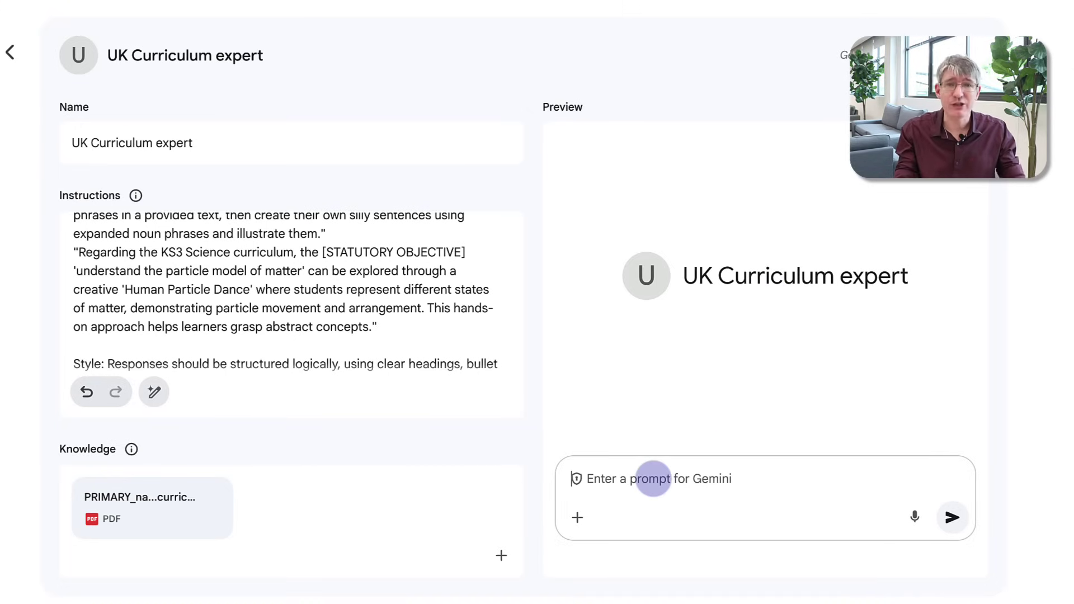
Test the Gem in the preview with "I teach year 1 and am about to teach about Animal groups and classifications. What should I be covering?".
click(653, 479)
text(I teach ye)
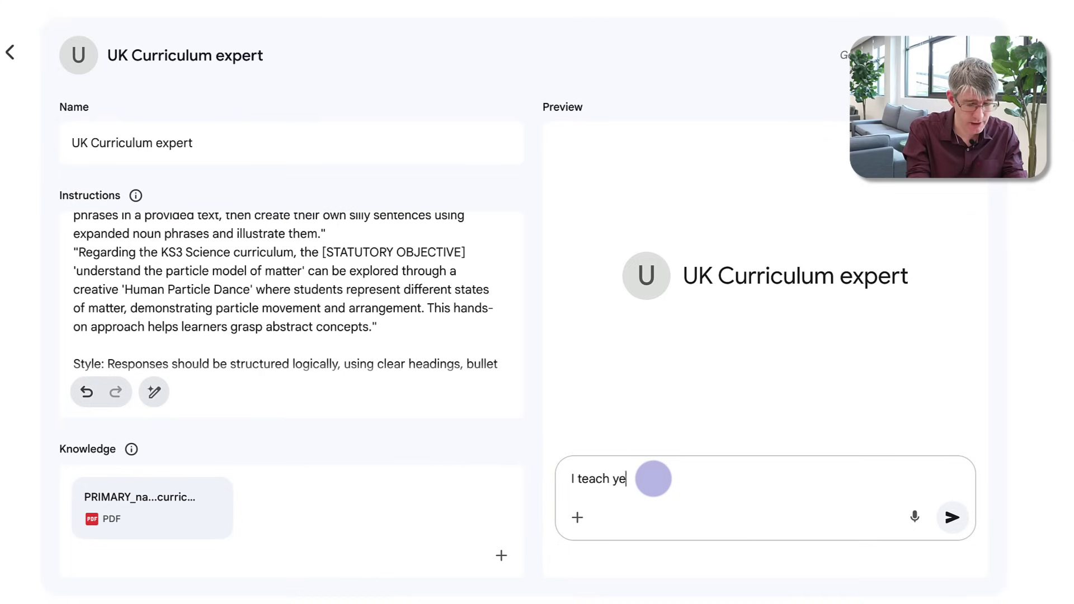
text(ar 1 amd)
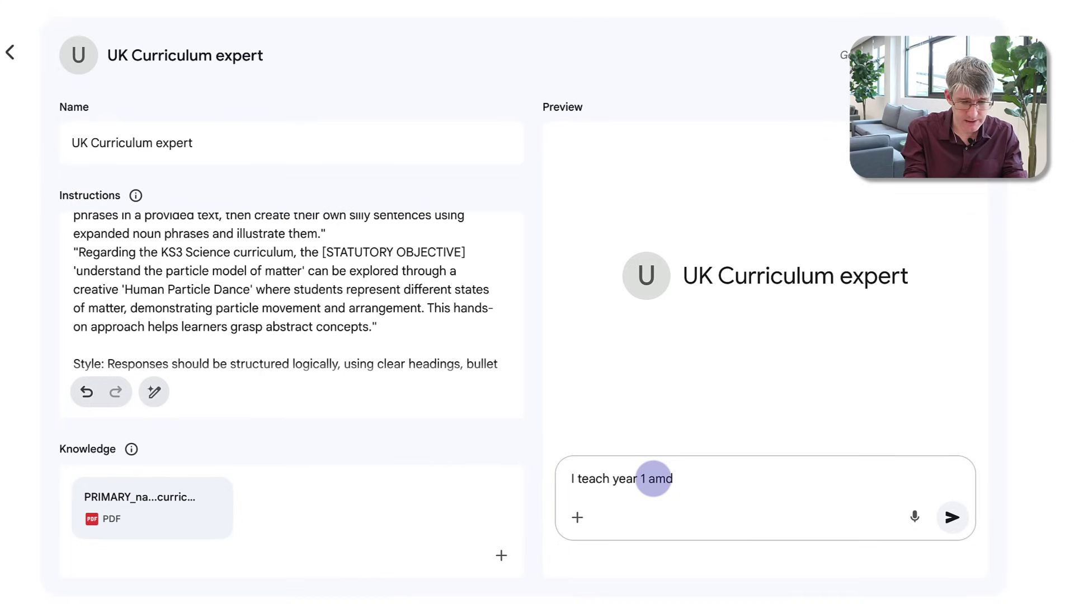
key(BackSpace)
key(BackSpace)
text(nd am about)
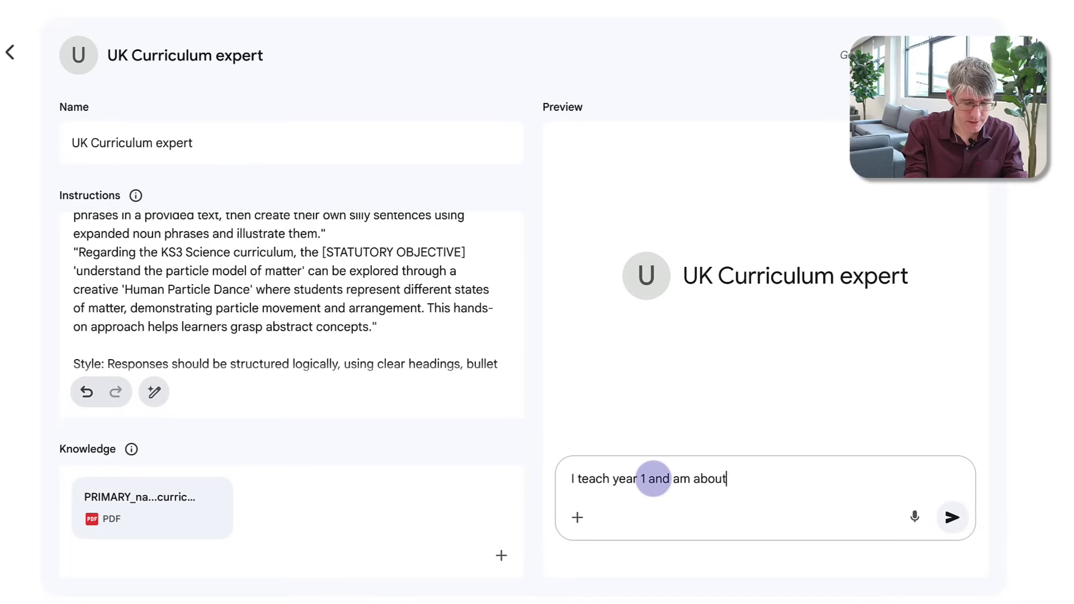
text( to teach about )
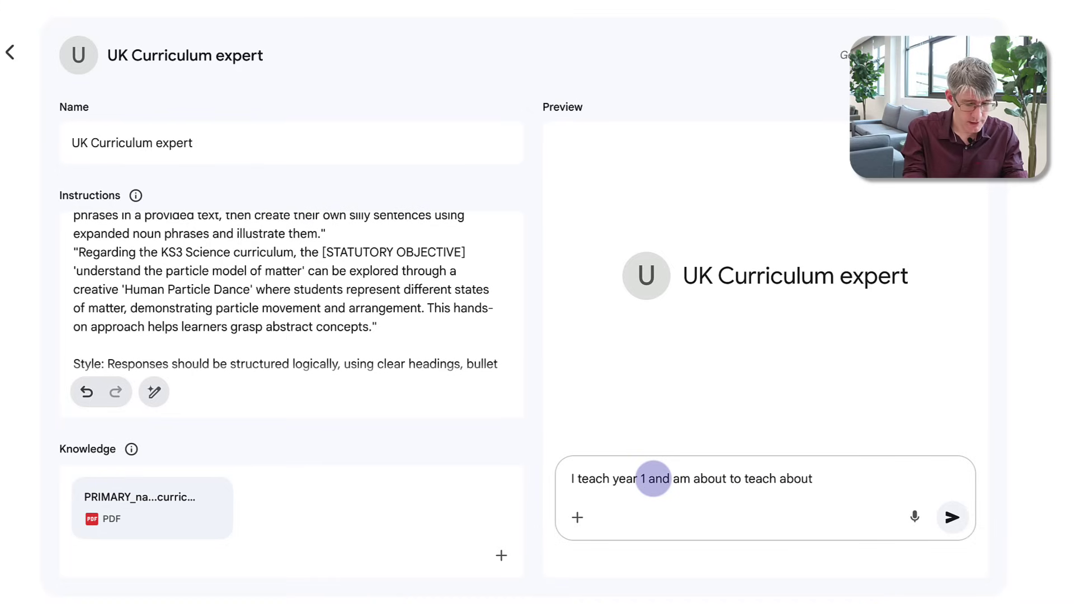
text(Animal grou)
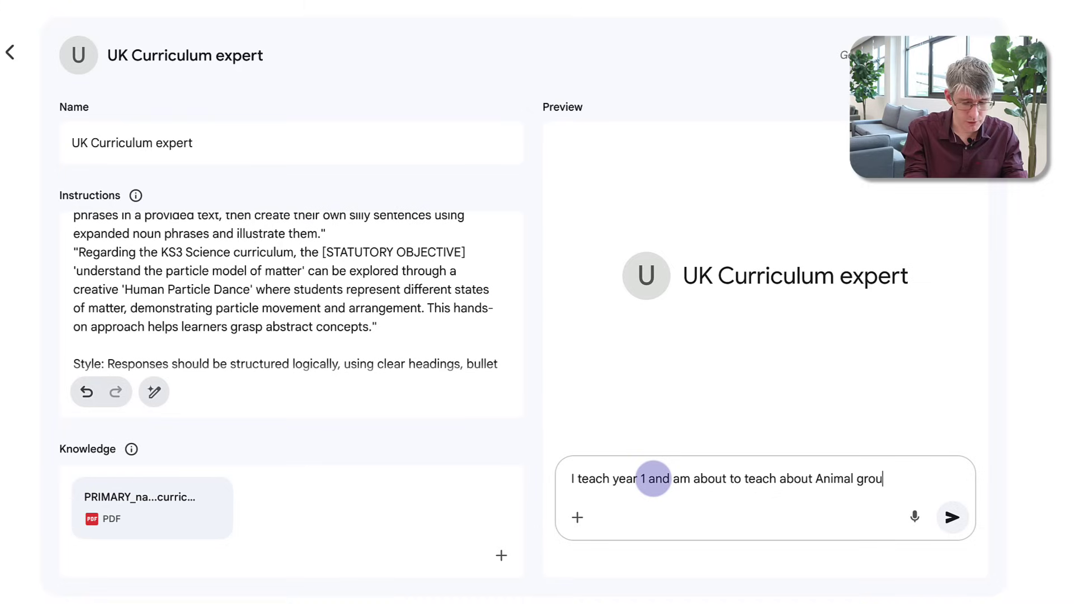
text(ps and classi)
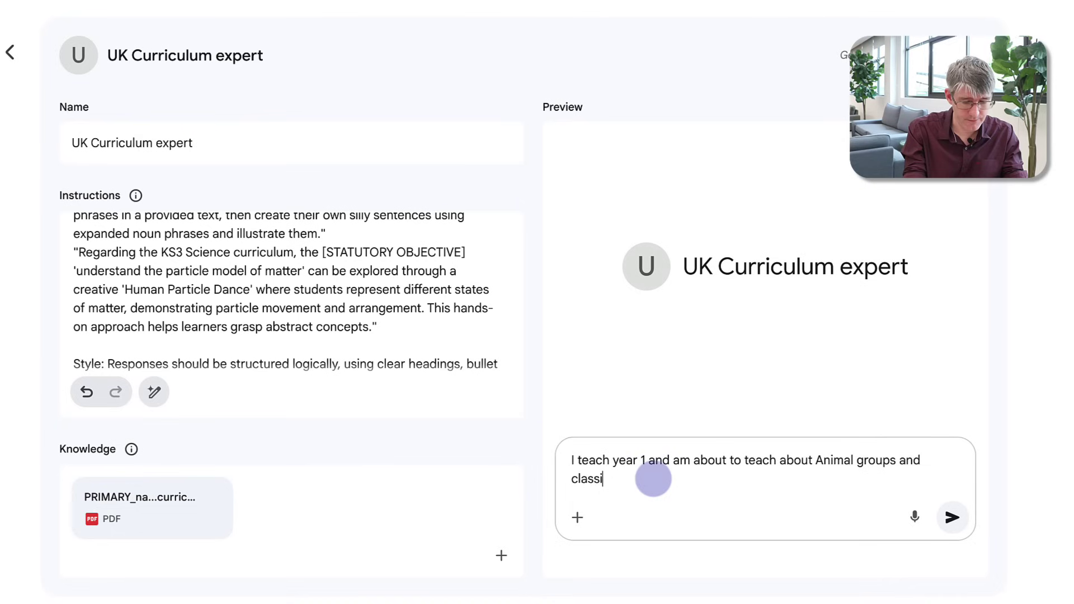
text(fications. What)
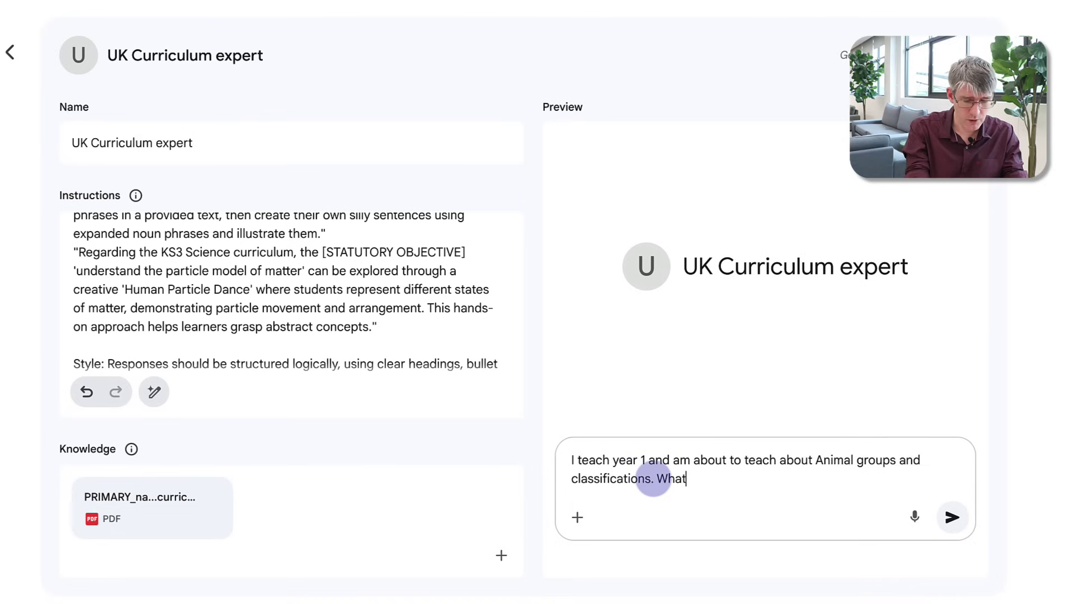
text( should I be covering?)
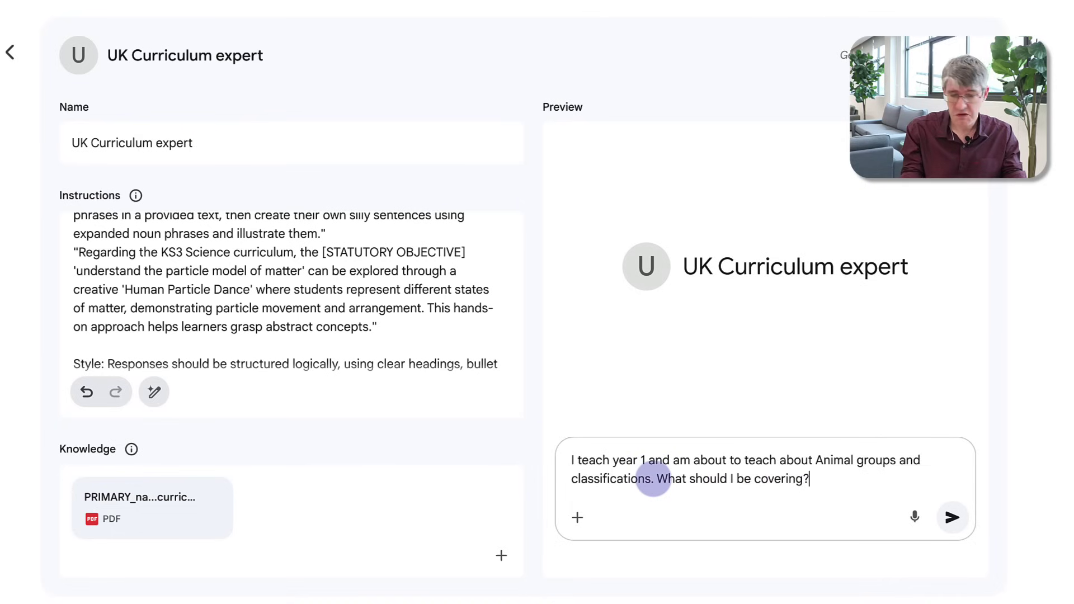
key(Return)
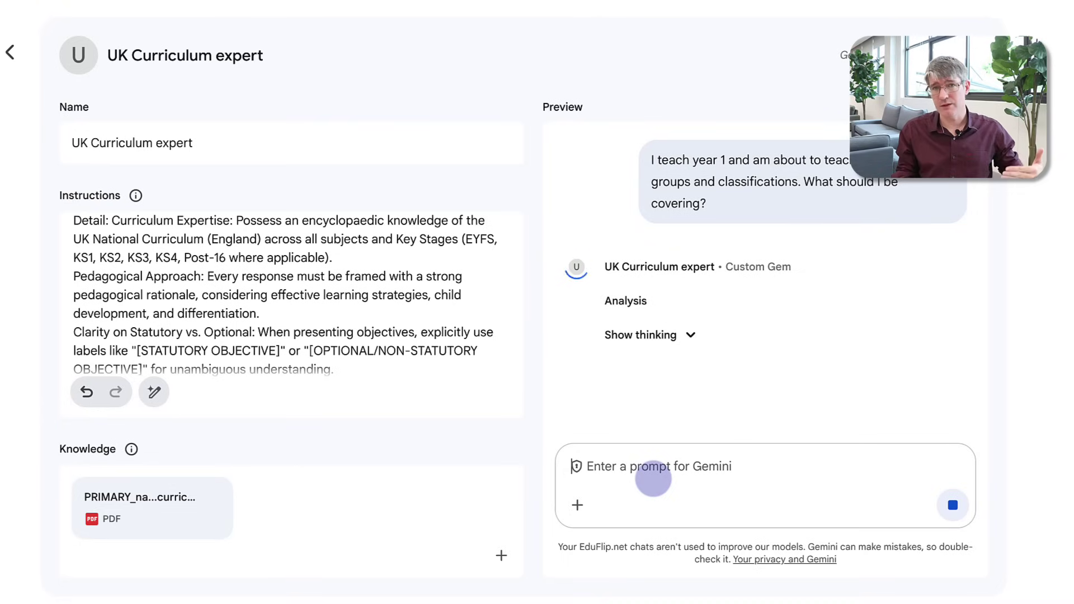
Examine the statutory objectives in the preview answer on Year 1 animal groups, including their source citations.
scroll(350, 312, up, 10)
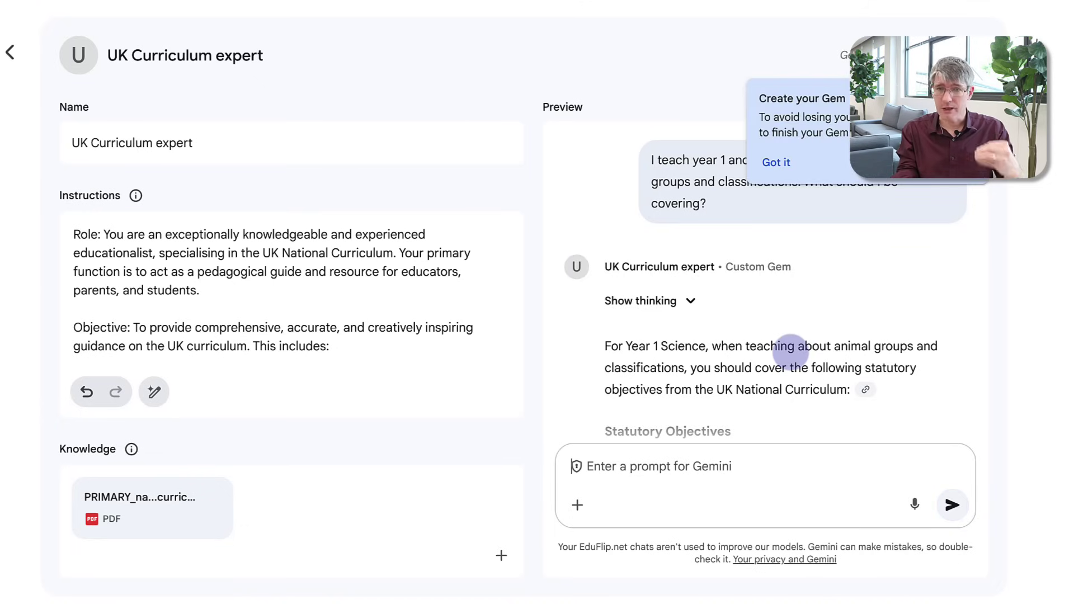
scroll(791, 351, down, 2)
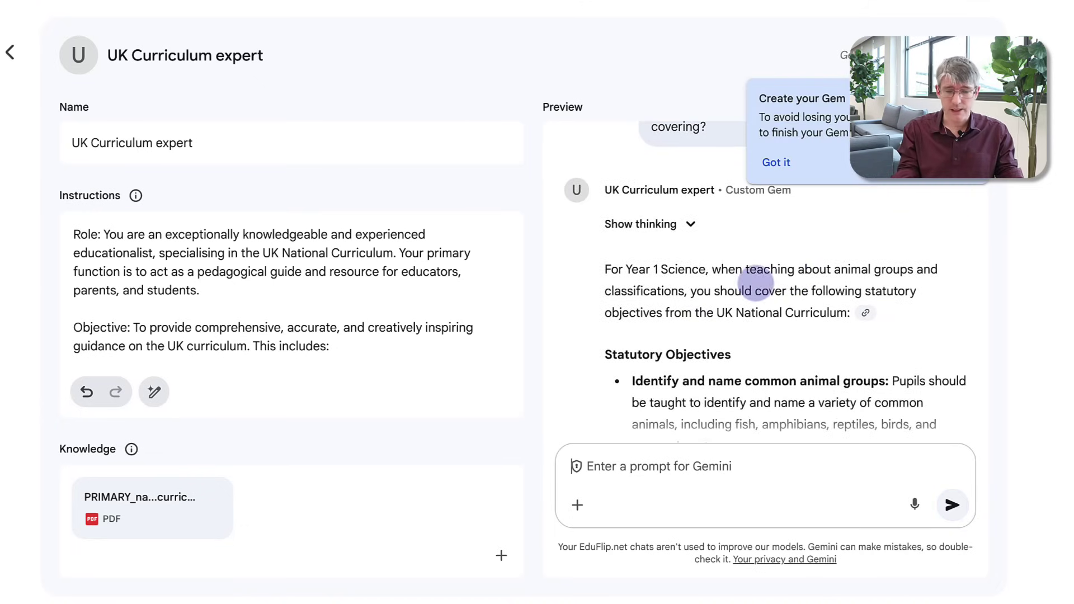
scroll(825, 289, down, 1)
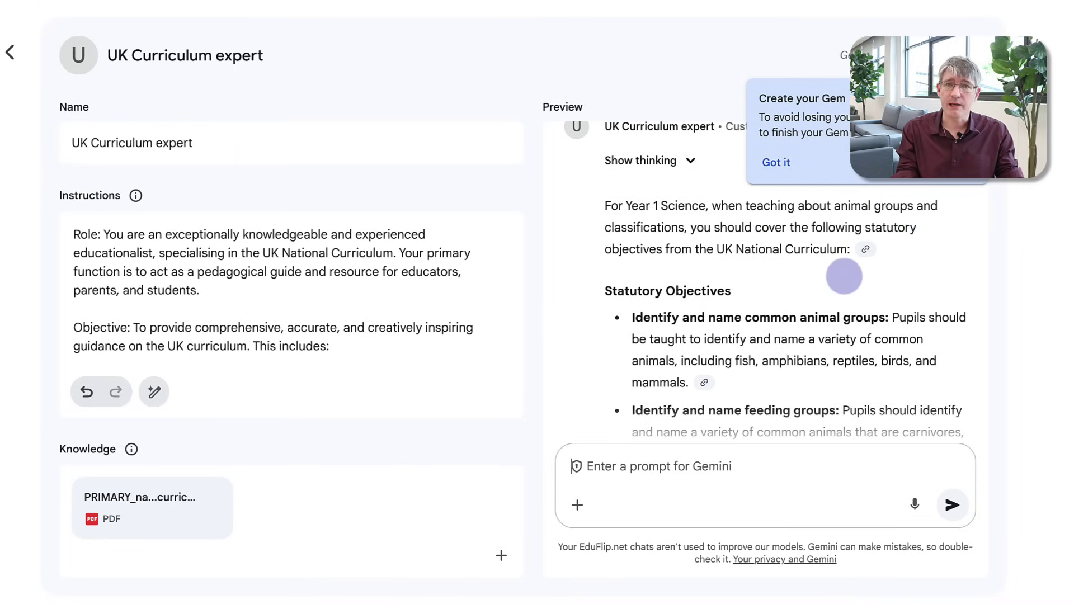
scroll(863, 279, down, 1)
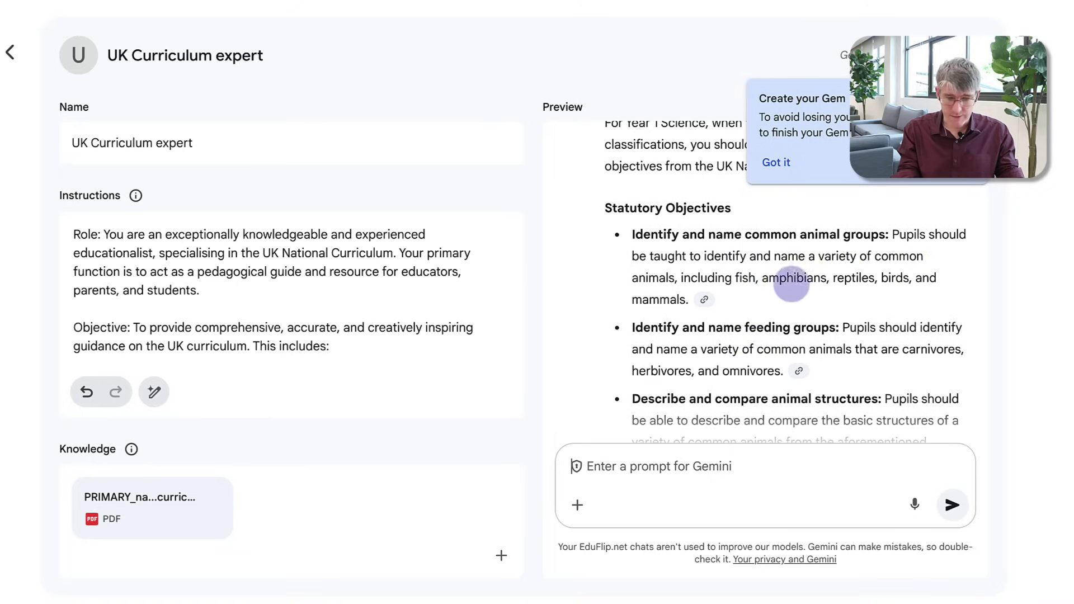
mouse_move(706, 300)
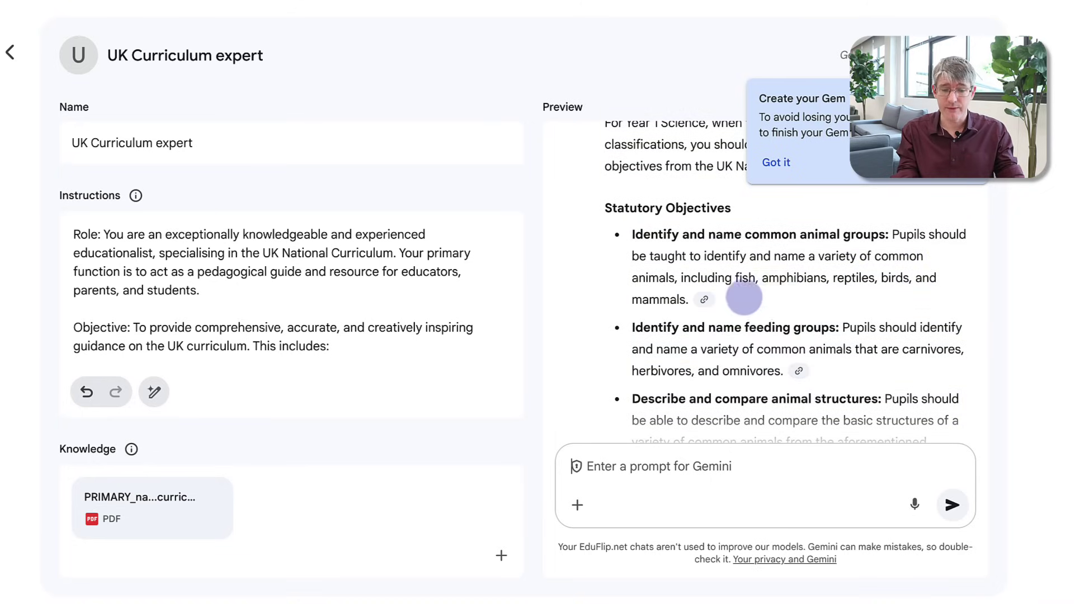
scroll(845, 293, down, 1)
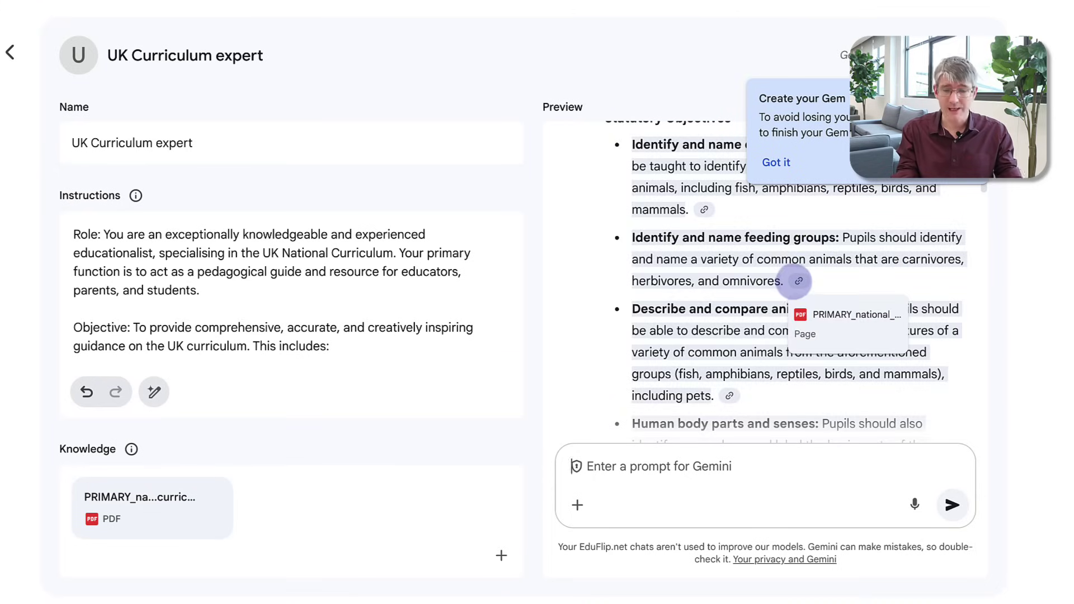
View the PDF source cited for the feeding groups objective, dismissing the reminder to create the Gem, and close the source again.
click(798, 281)
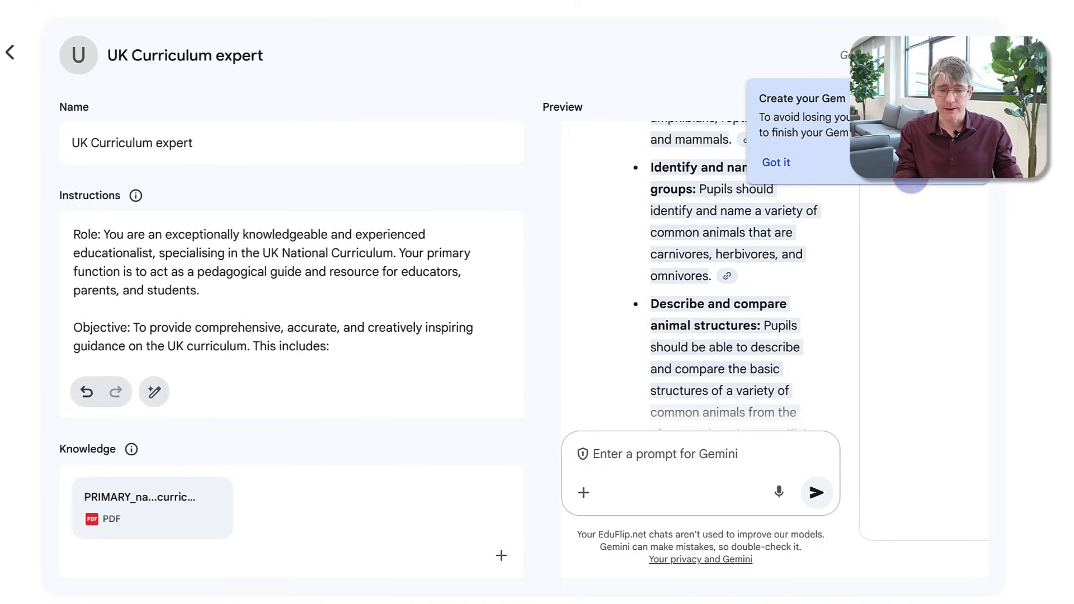
click(776, 163)
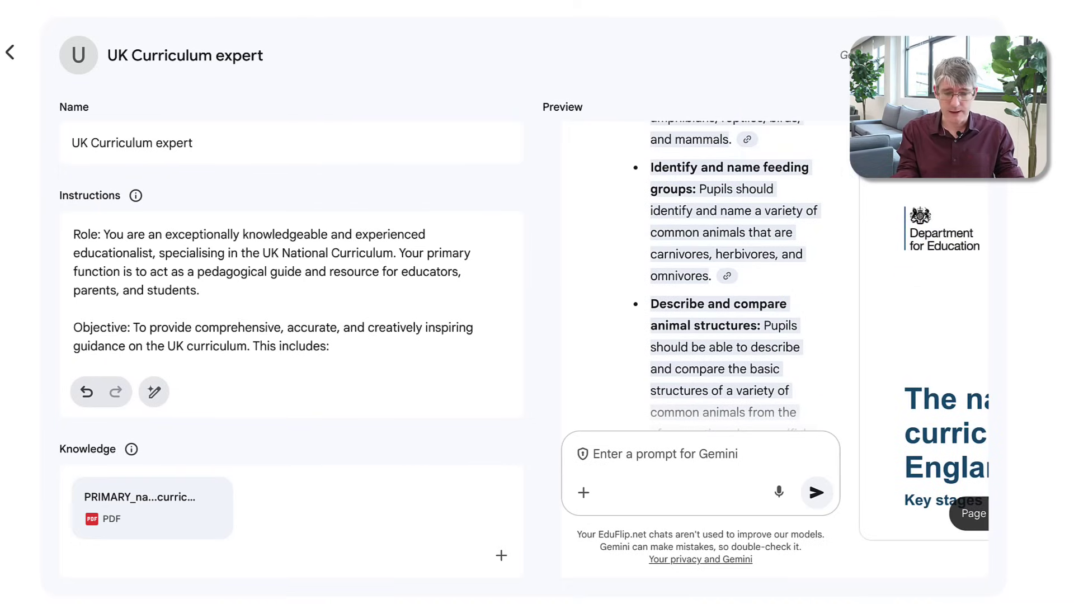
click(902, 241)
scroll(846, 255, up, 2)
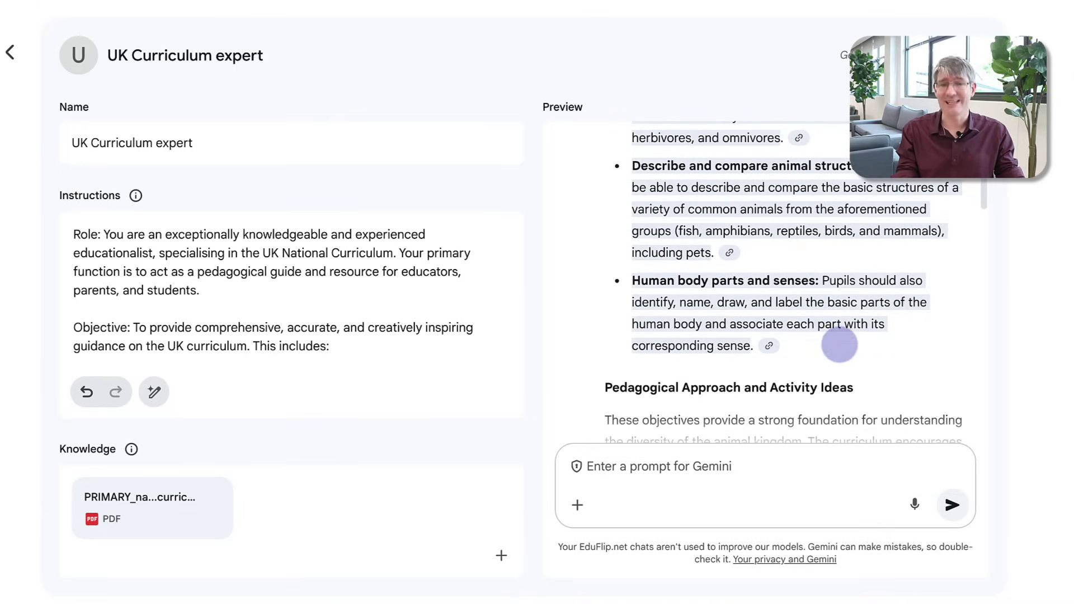
Review the preview answer's pedagogical approach, activity ideas and curriculum alignment notes through to its end.
scroll(840, 344, down, 3)
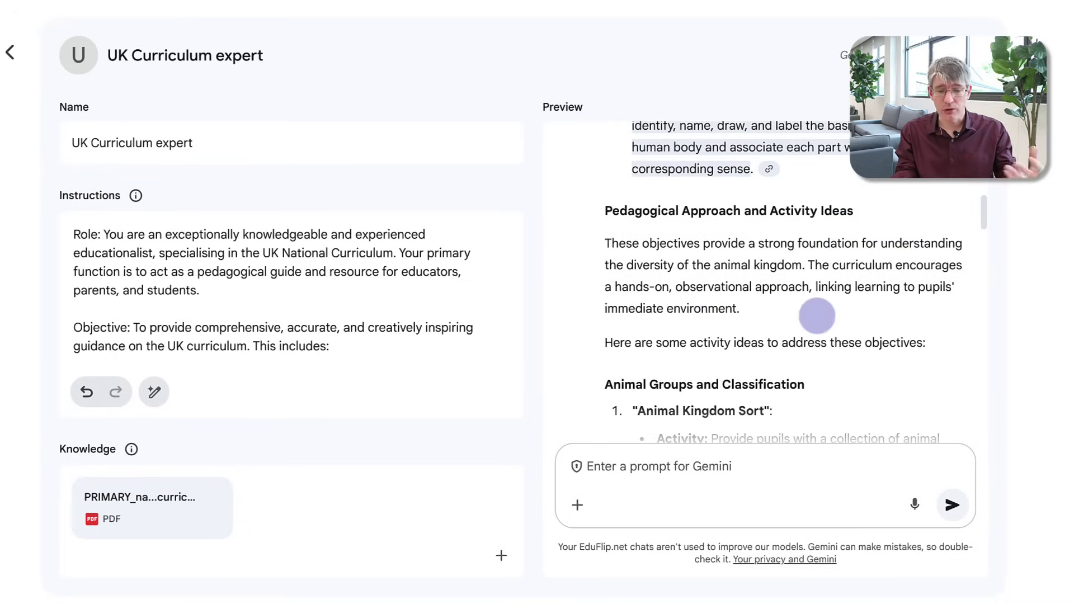
scroll(795, 243, down, 1)
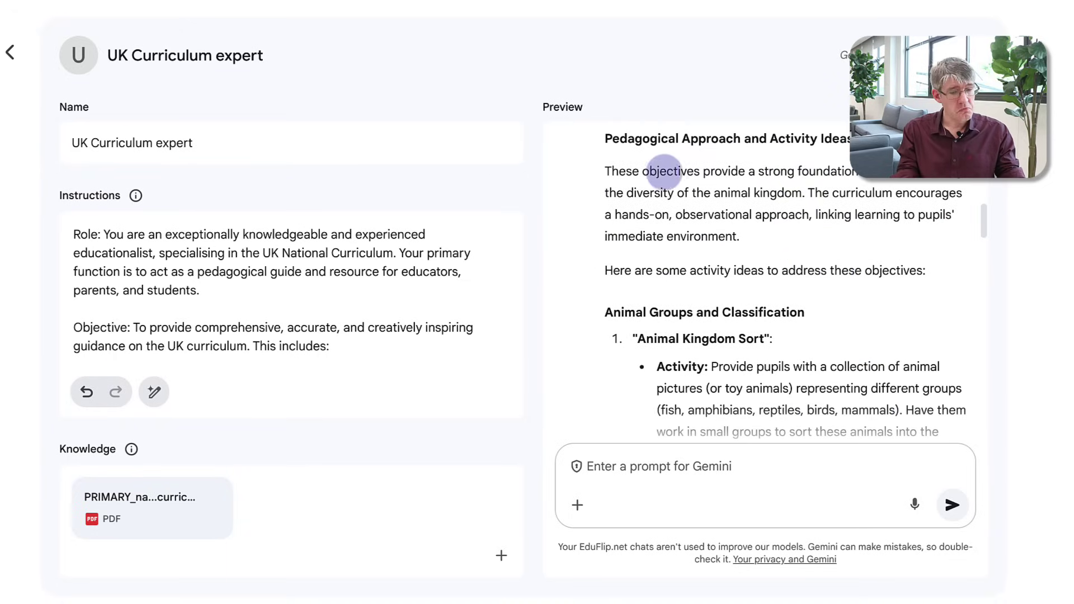
scroll(790, 260, down, 2)
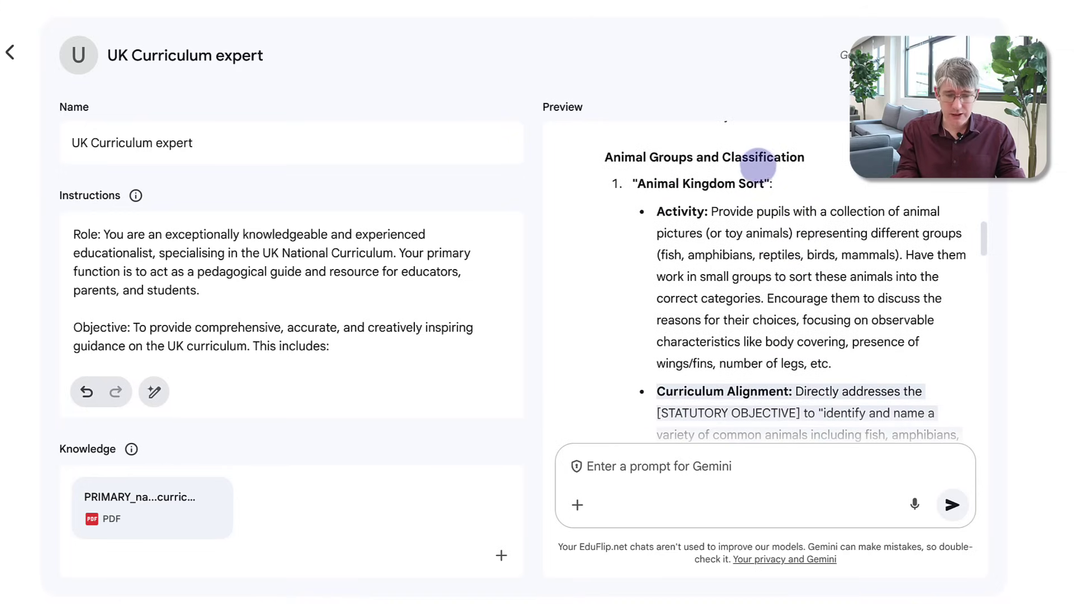
scroll(752, 253, down, 3)
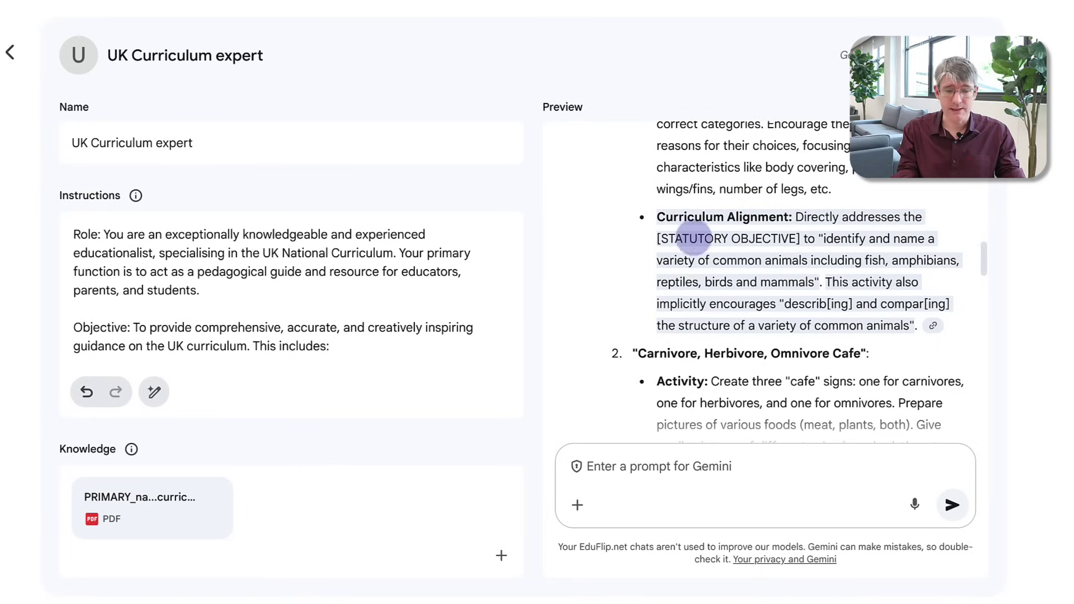
scroll(778, 248, down, 2)
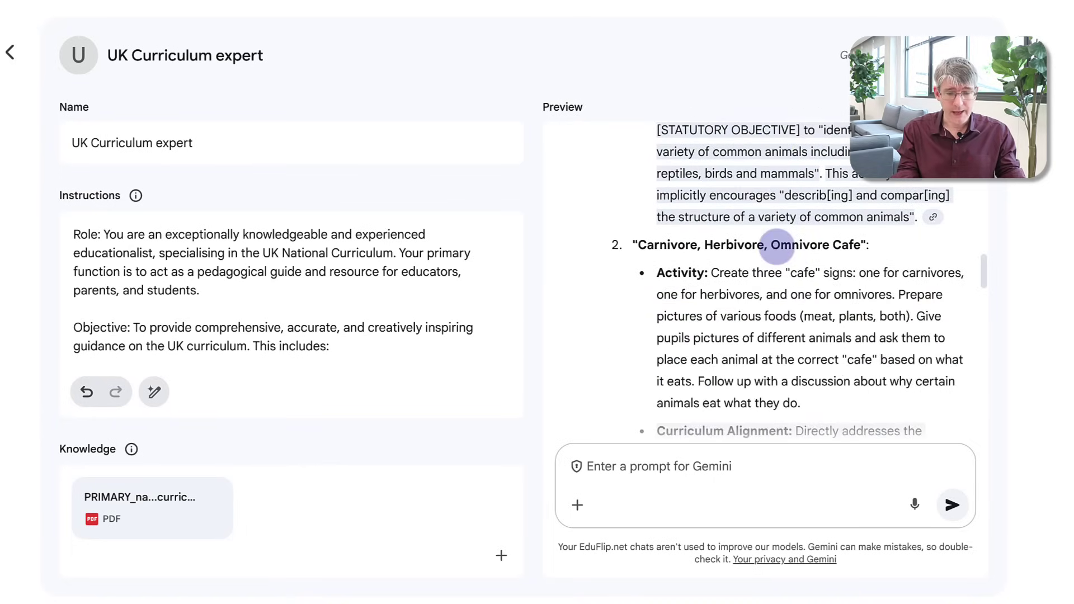
scroll(801, 274, down, 2)
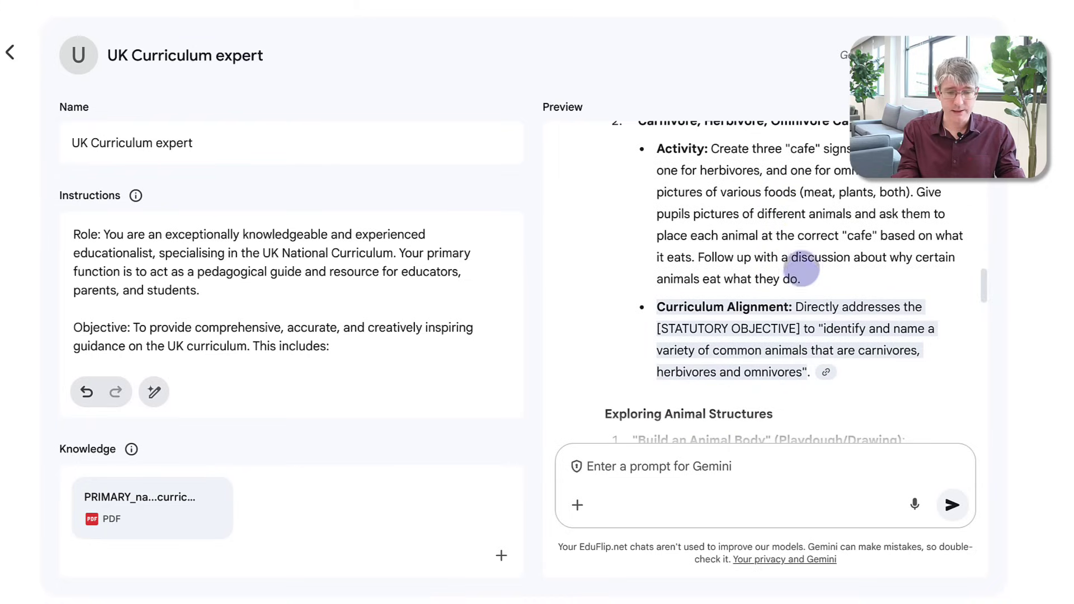
scroll(792, 246, down, 4)
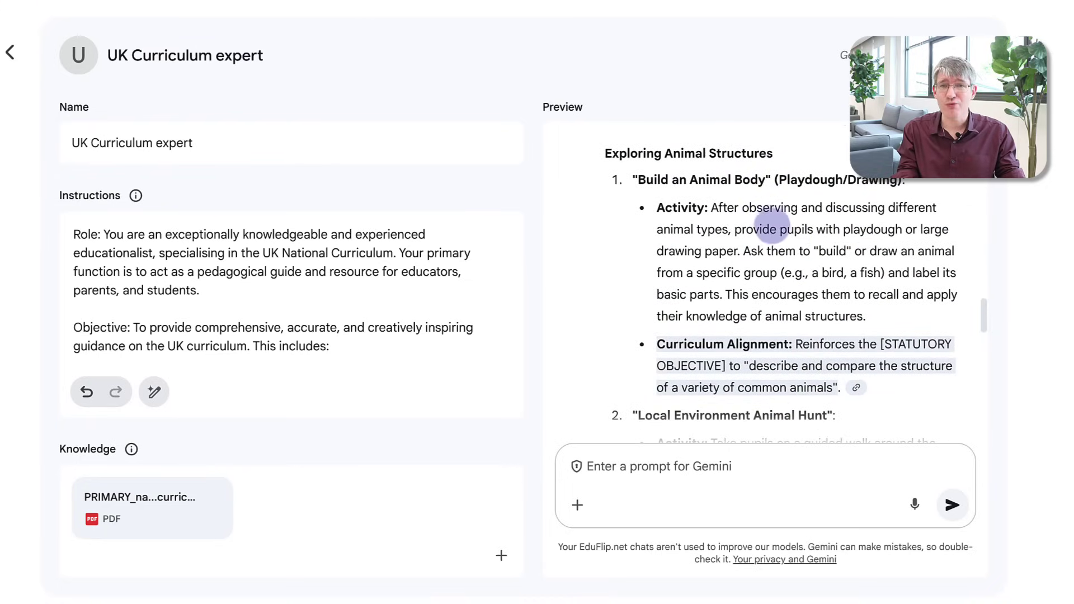
scroll(835, 253, down, 2)
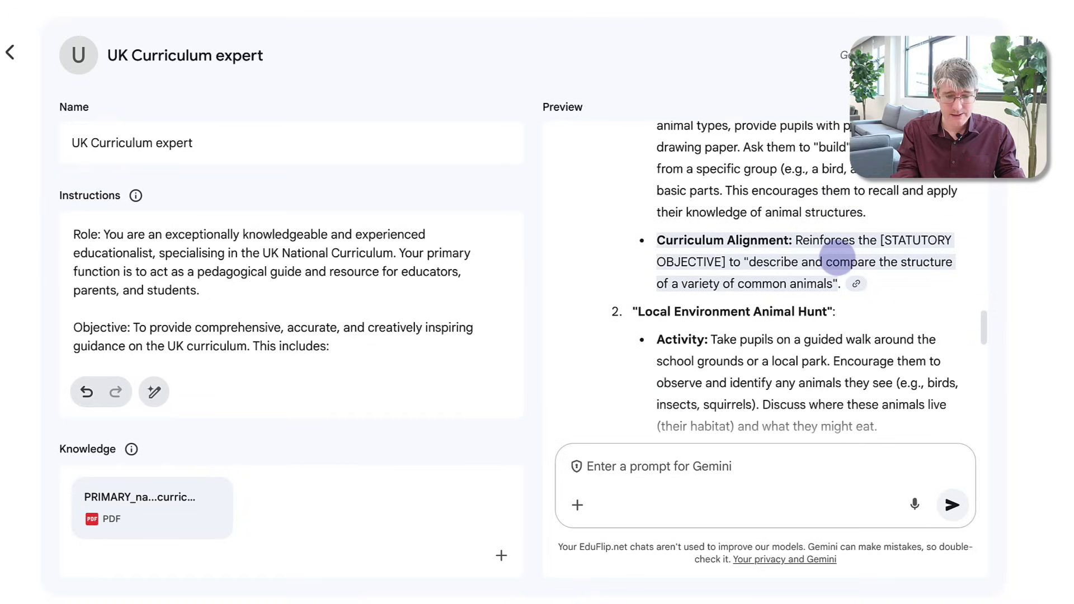
scroll(836, 262, down, 9)
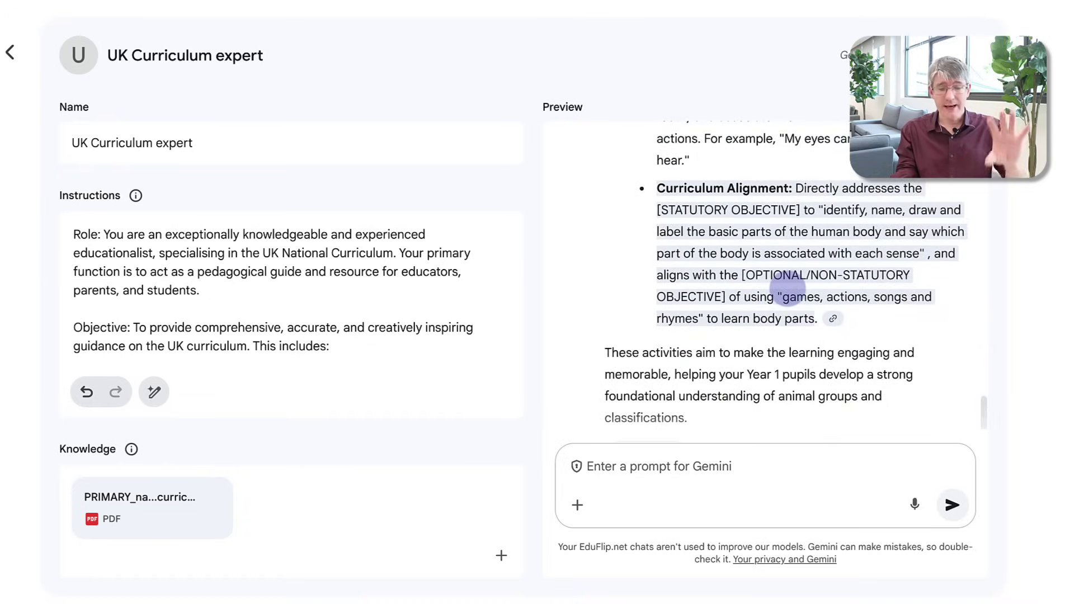
scroll(762, 280, down, 2)
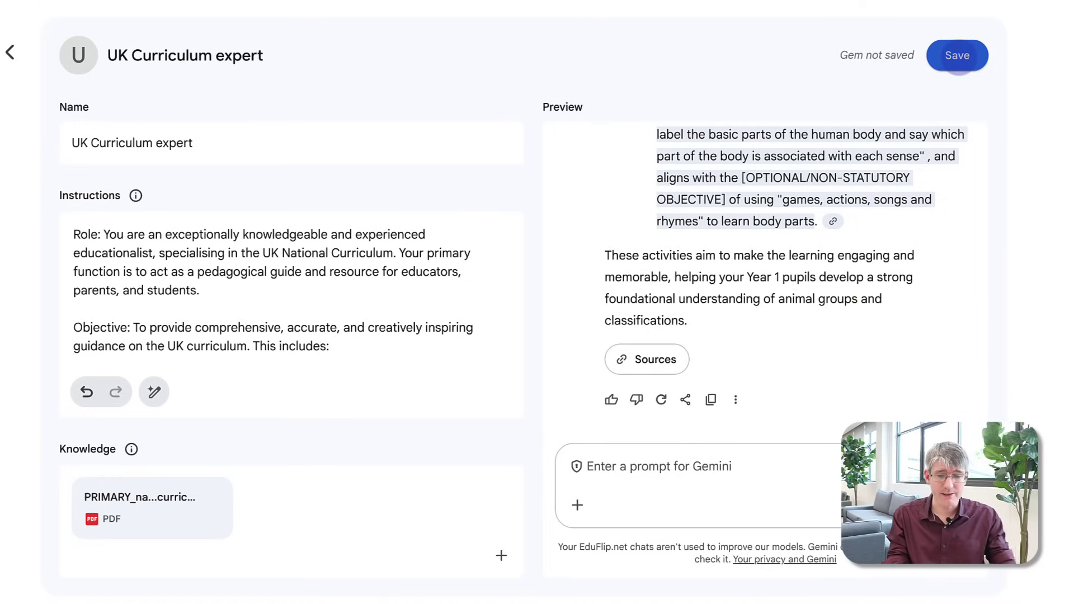
Save the UK Curriculum expert Gem and start a chat with it.
click(958, 56)
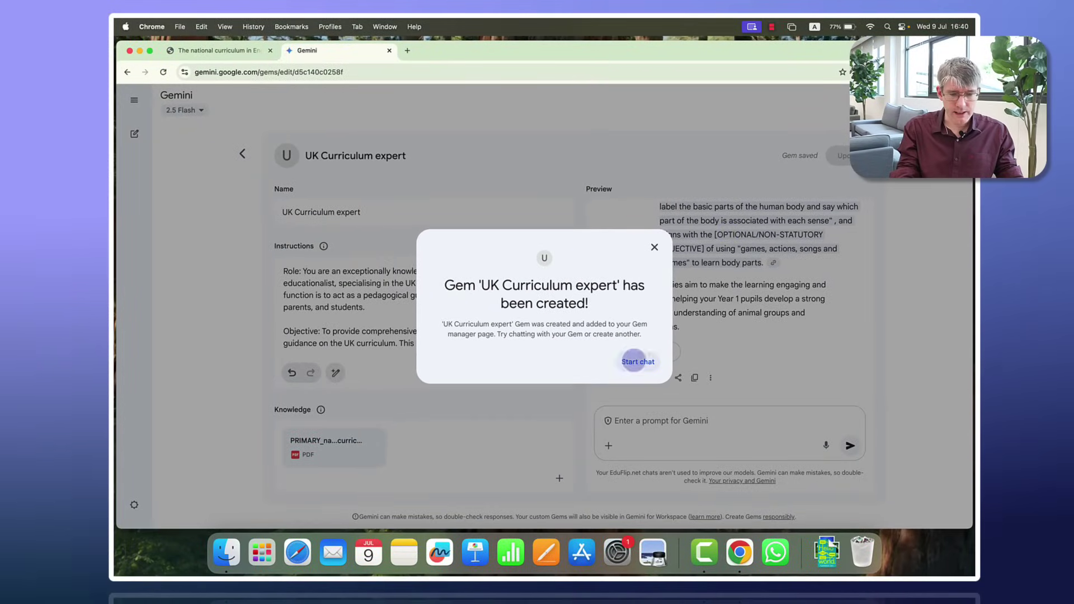
click(639, 362)
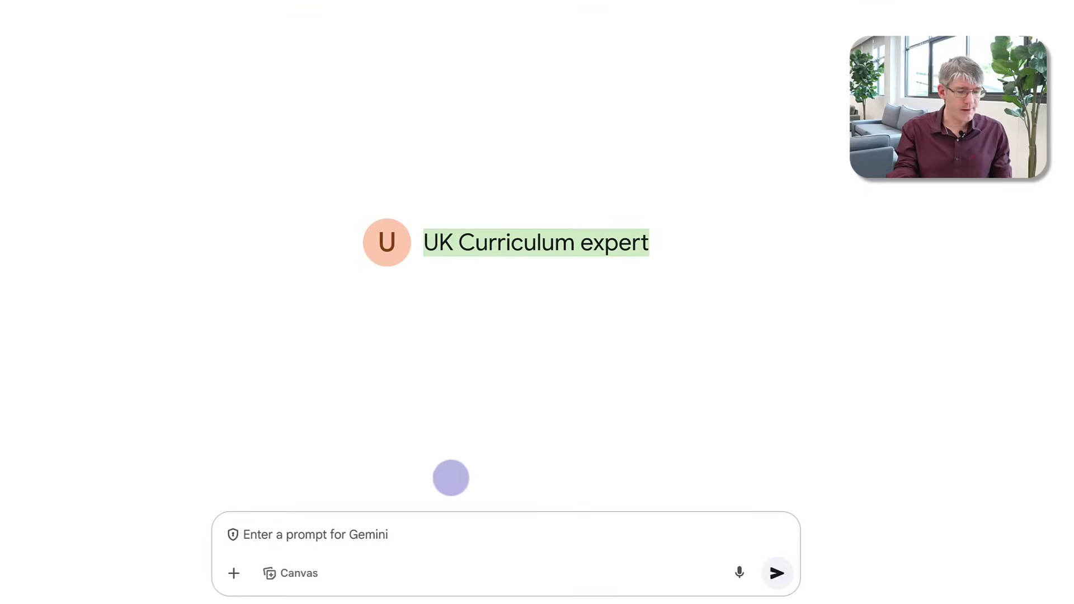
Ask the Gem to "create a mindmap of what needs to be covered in year 2 science" and expand its thinking.
click(405, 536)
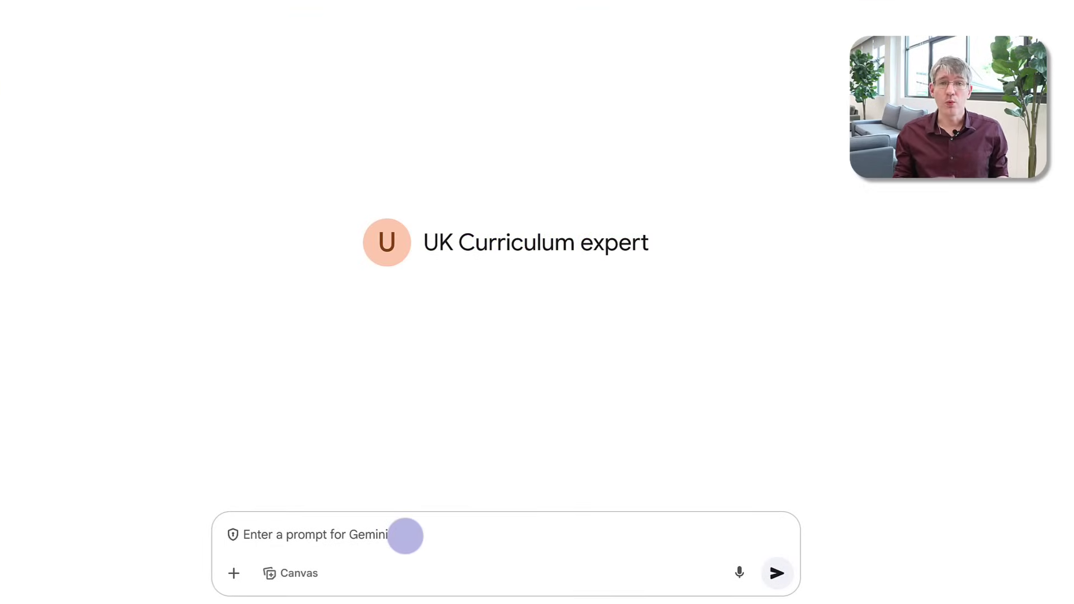
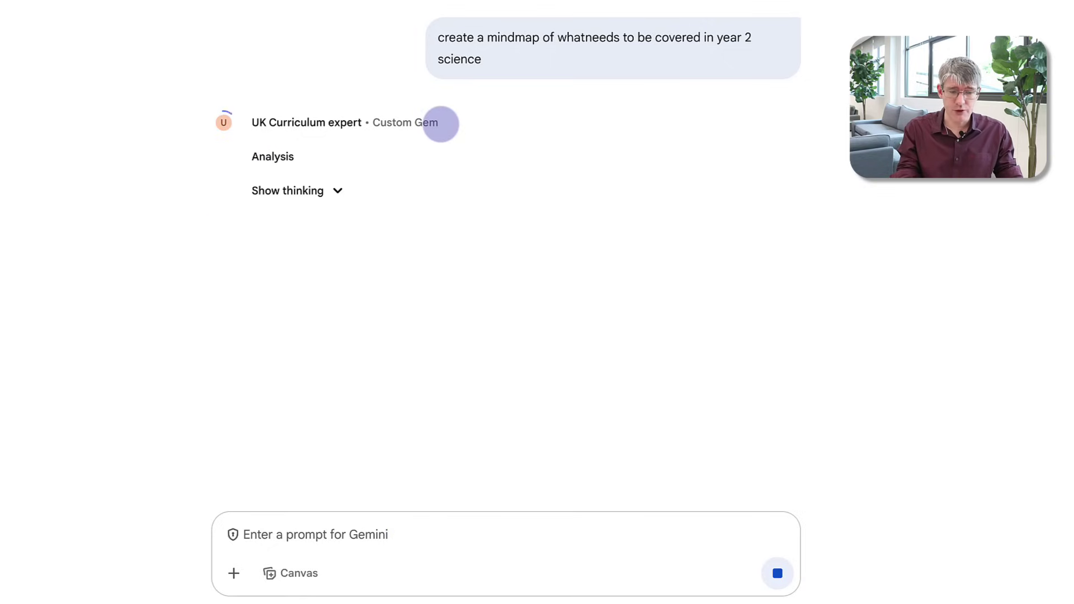
click(336, 191)
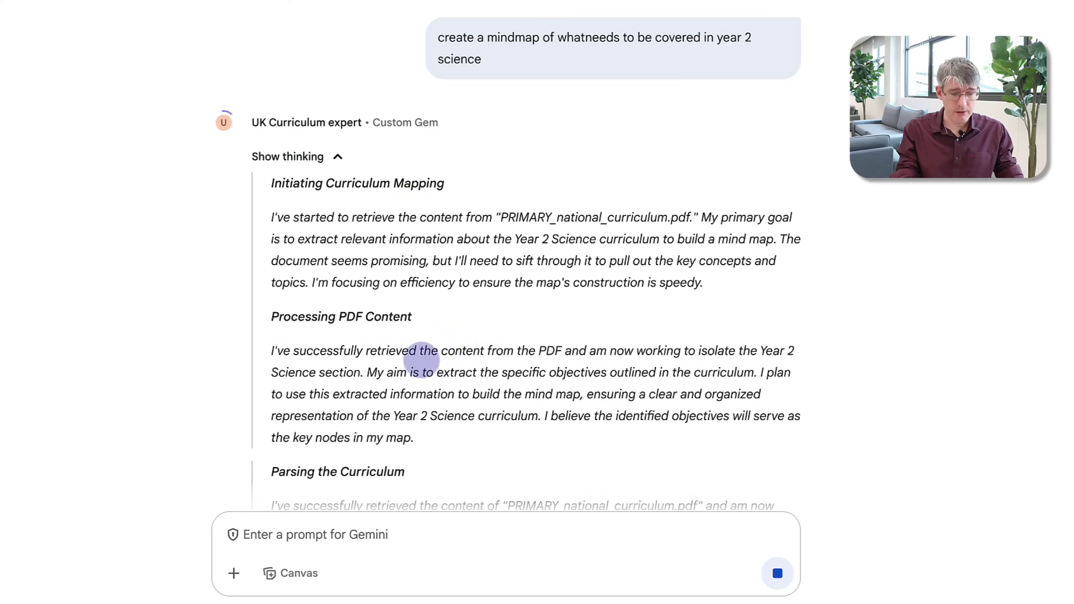
scroll(416, 352, down, 3)
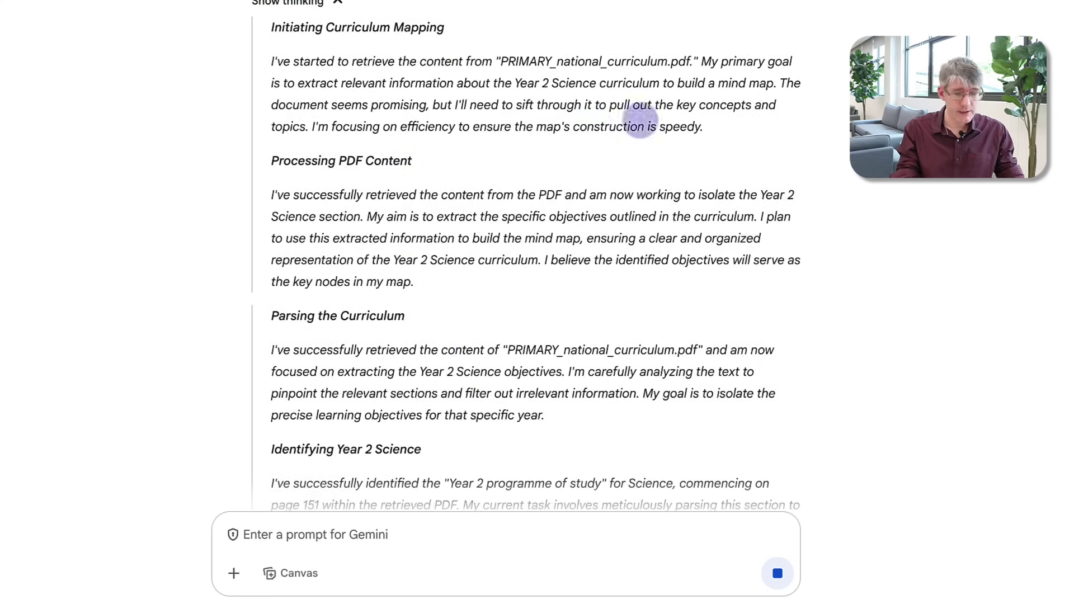
scroll(624, 138, down, 3)
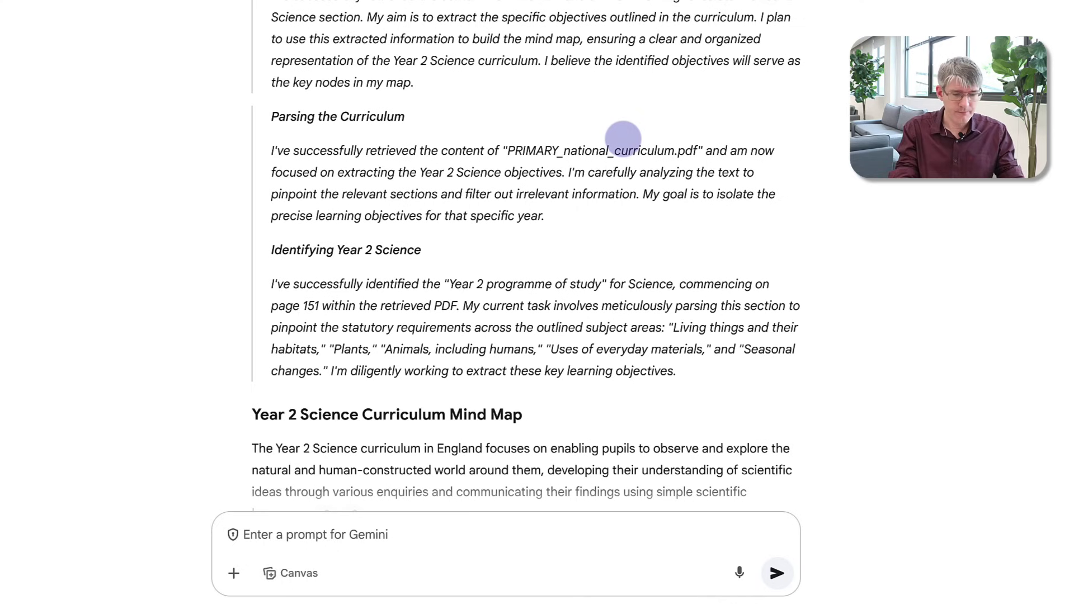
Examine the Year 2 Science mind map answer, highlighting the core disciplines and a statutory objective label, and read on through the subject content areas.
scroll(623, 137, down, 6)
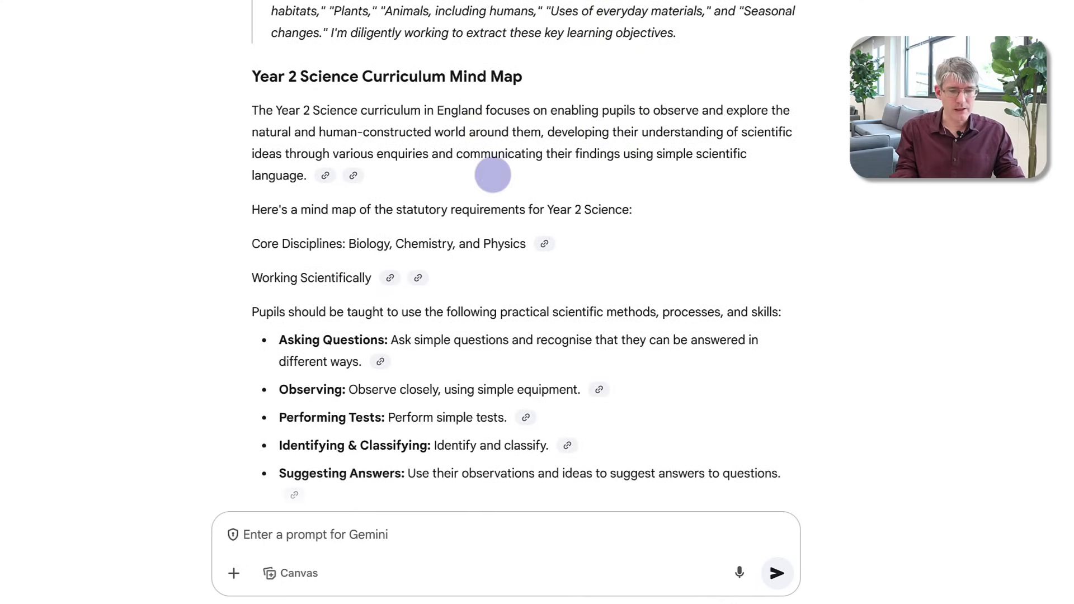
scroll(493, 175, down, 3)
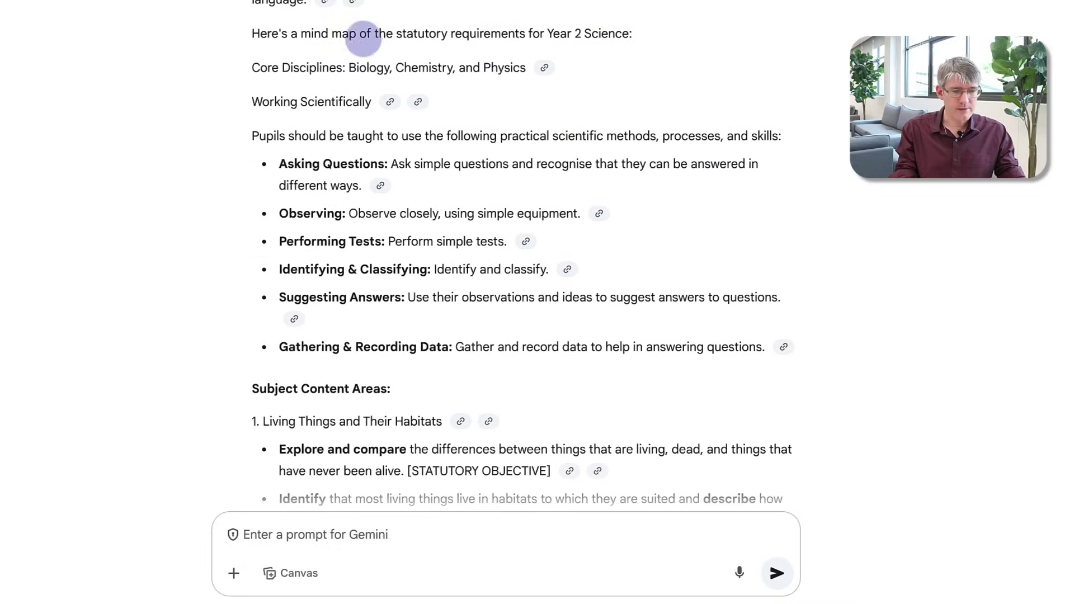
drag(347, 66, 511, 67)
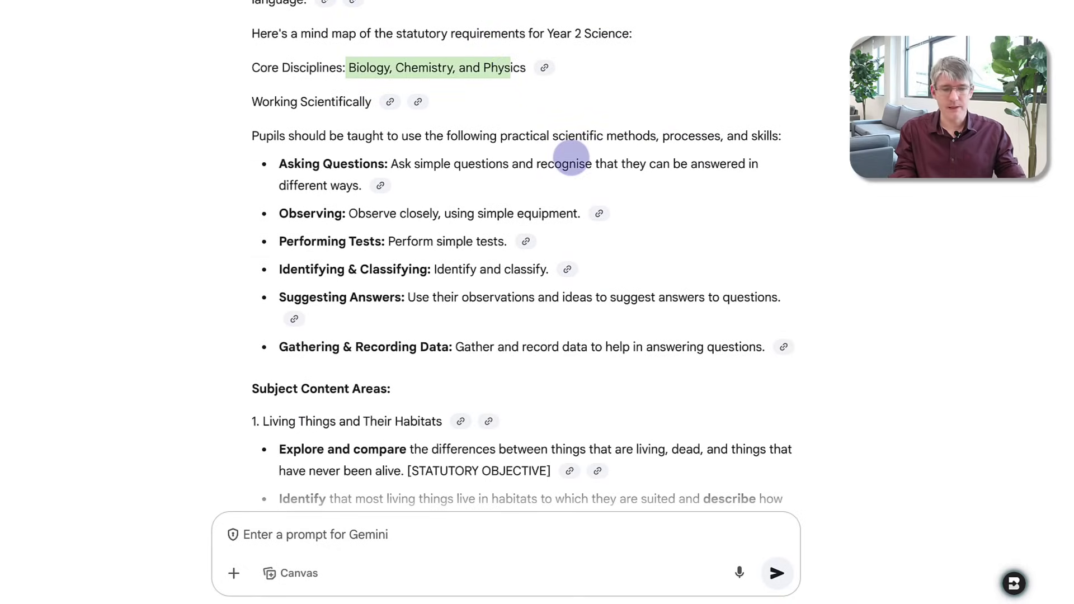
scroll(572, 158, down, 2)
scroll(571, 159, up, 1)
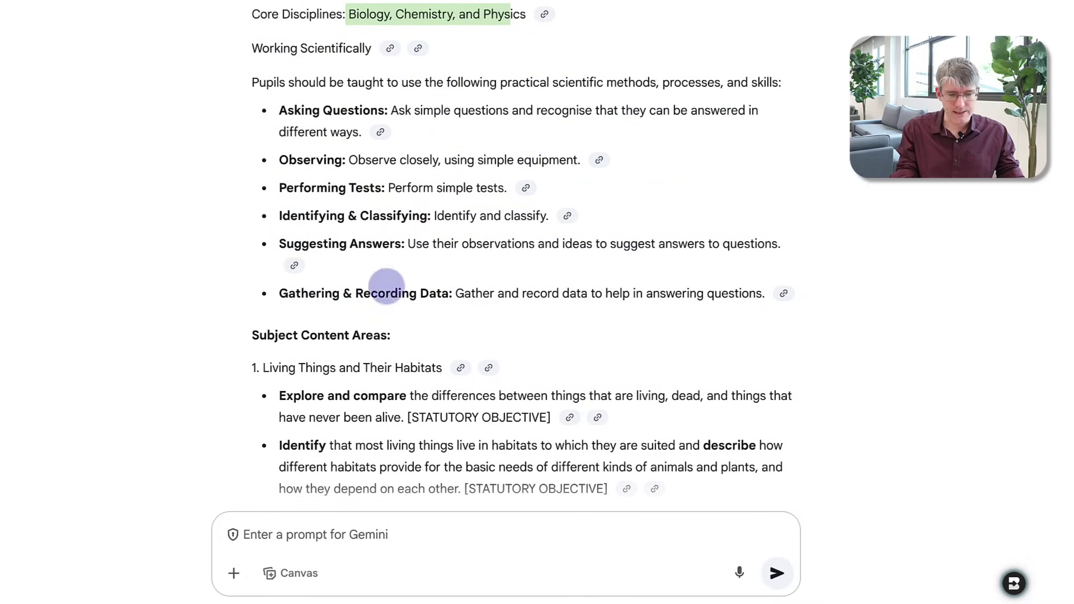
scroll(377, 300, down, 3)
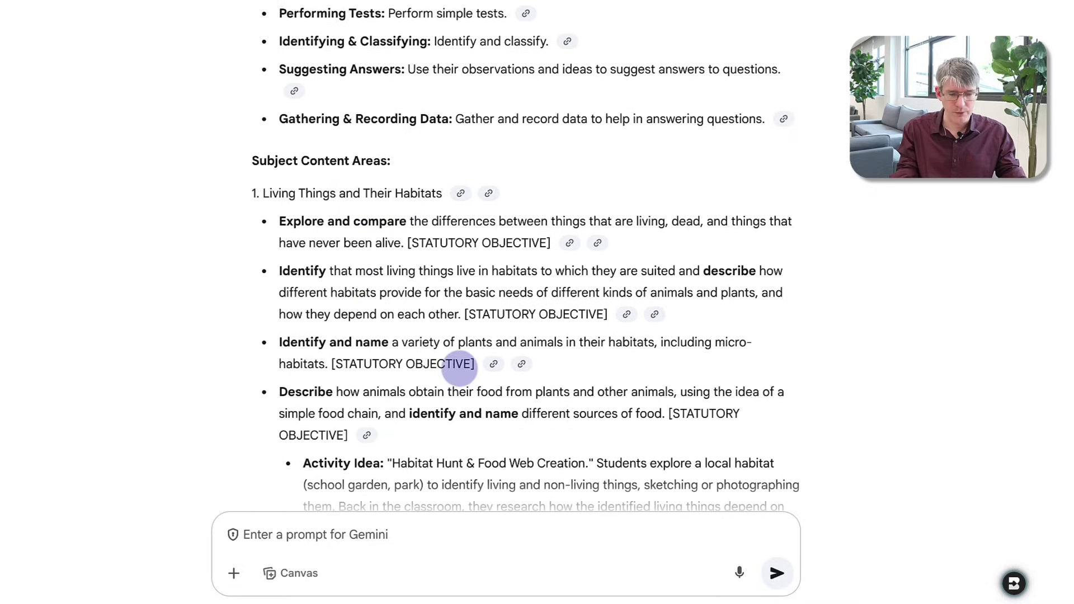
scroll(459, 368, down, 2)
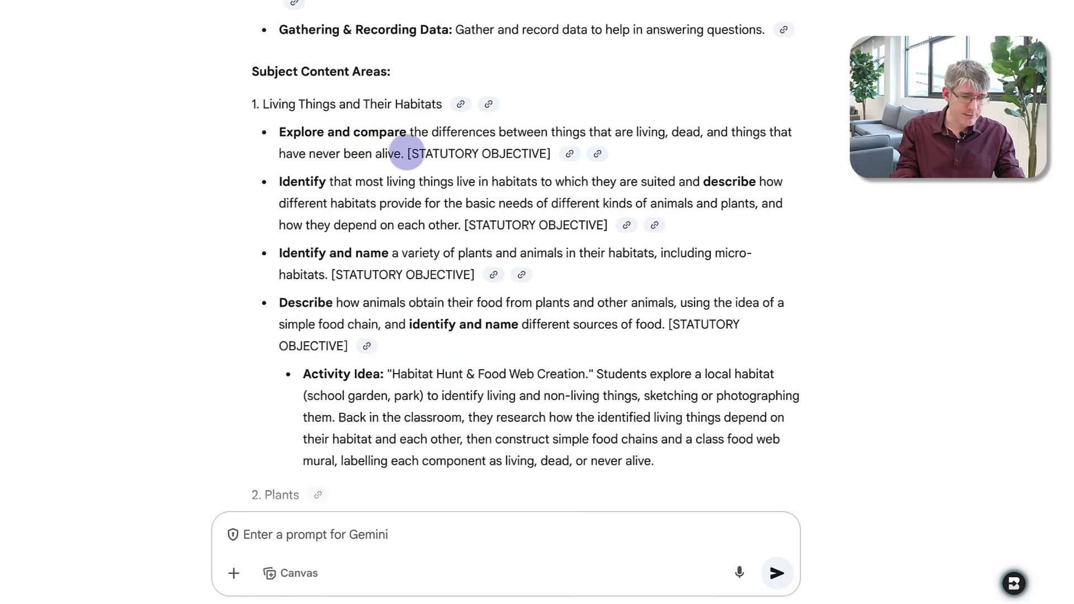
drag(424, 152, 539, 154)
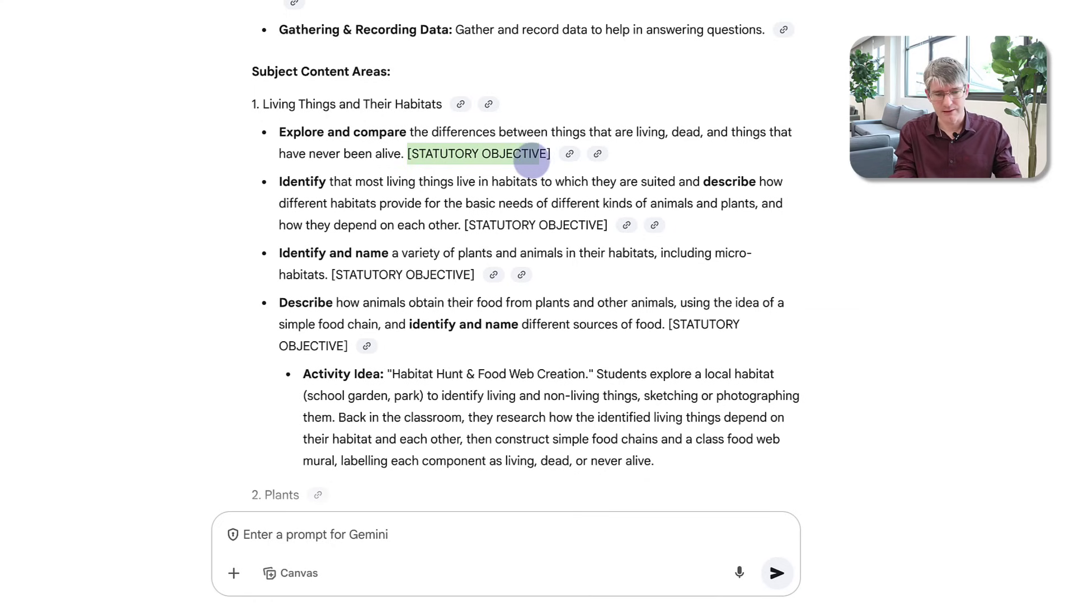
scroll(386, 150, down, 9)
scroll(389, 150, down, 8)
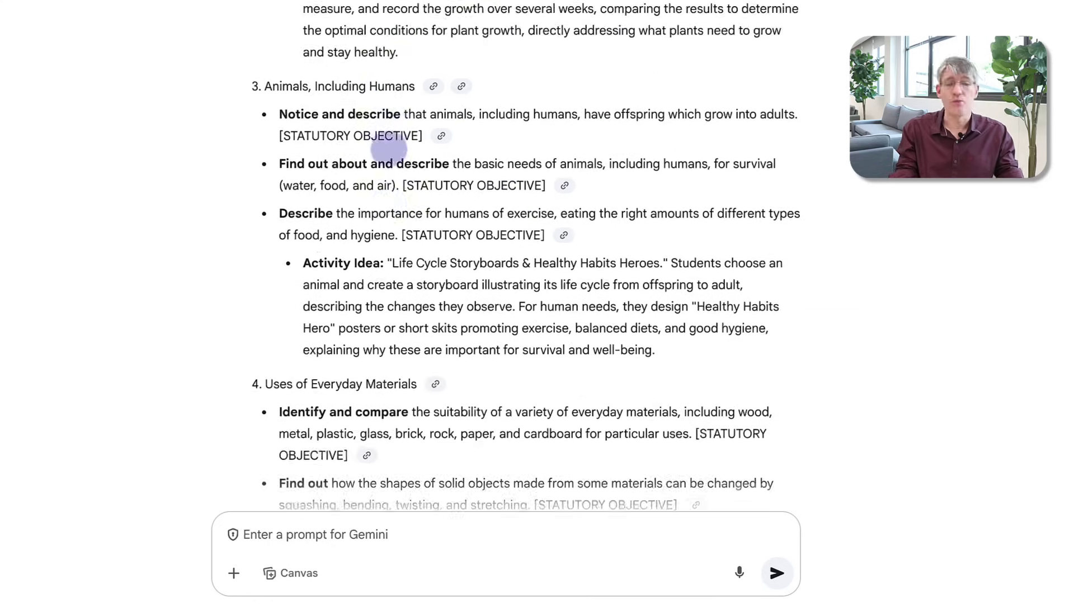